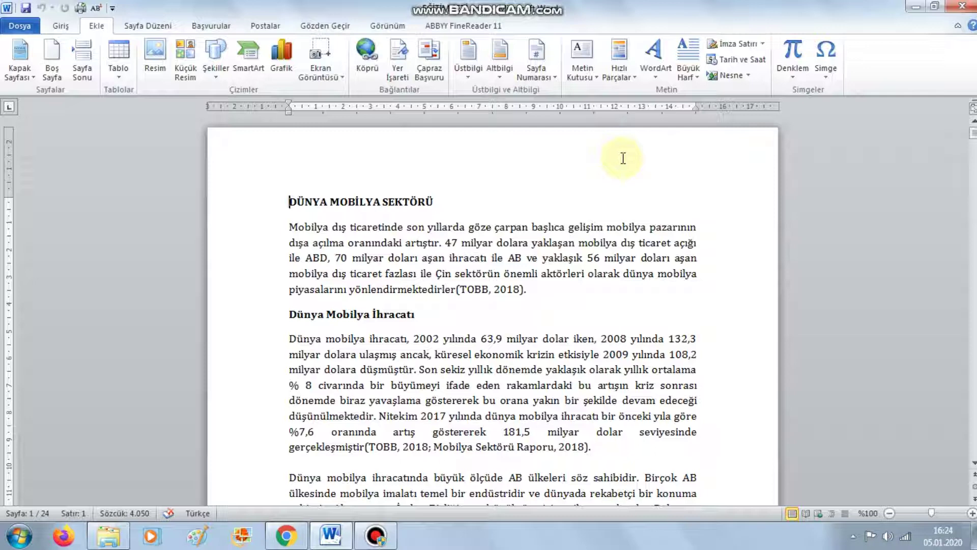
# Step: From the Ekle tab, open the WordArt style gallery for the document
pyautogui.click(97, 26)
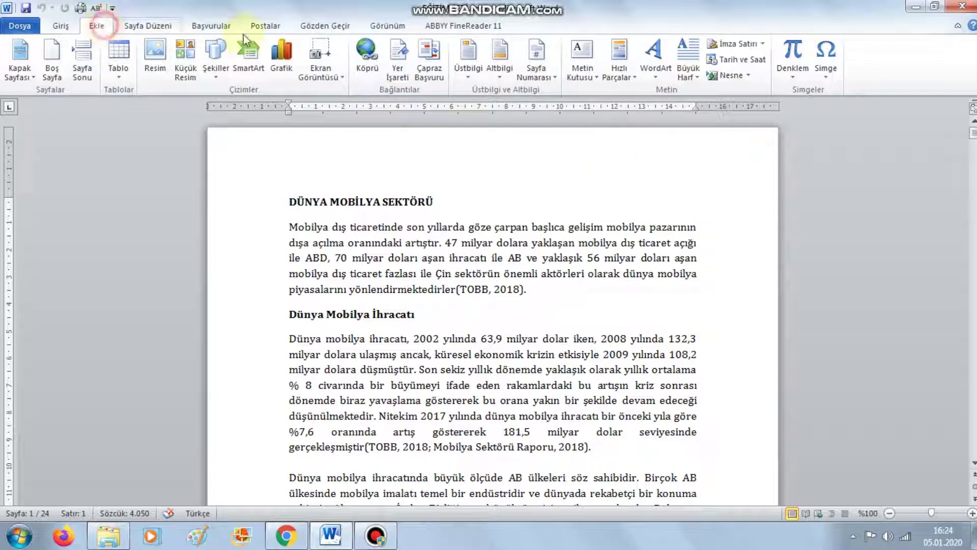
pyautogui.click(663, 77)
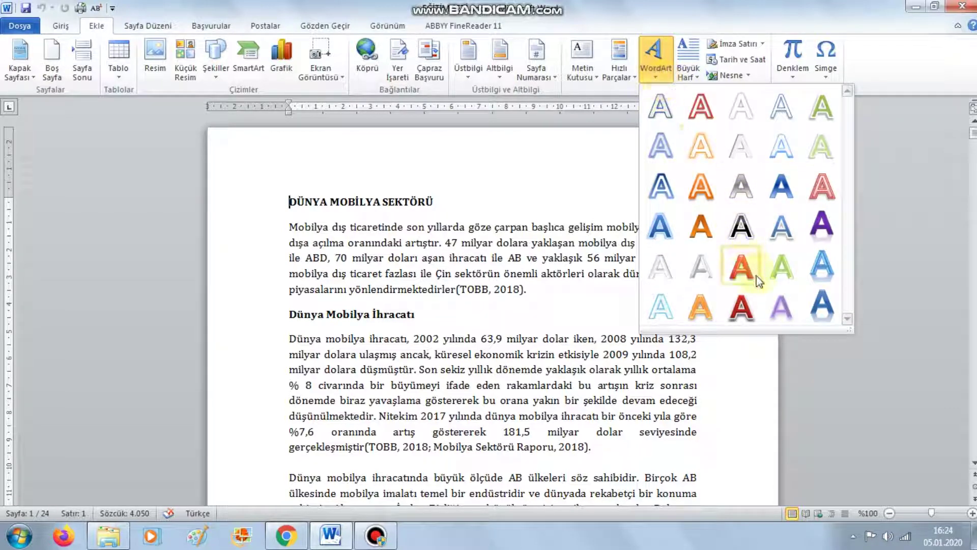
# Step: Insert a WordArt placeholder, undo it, and select the DÜNYA MOBİLYA SEKTÖRÜ heading
pyautogui.click(742, 304)
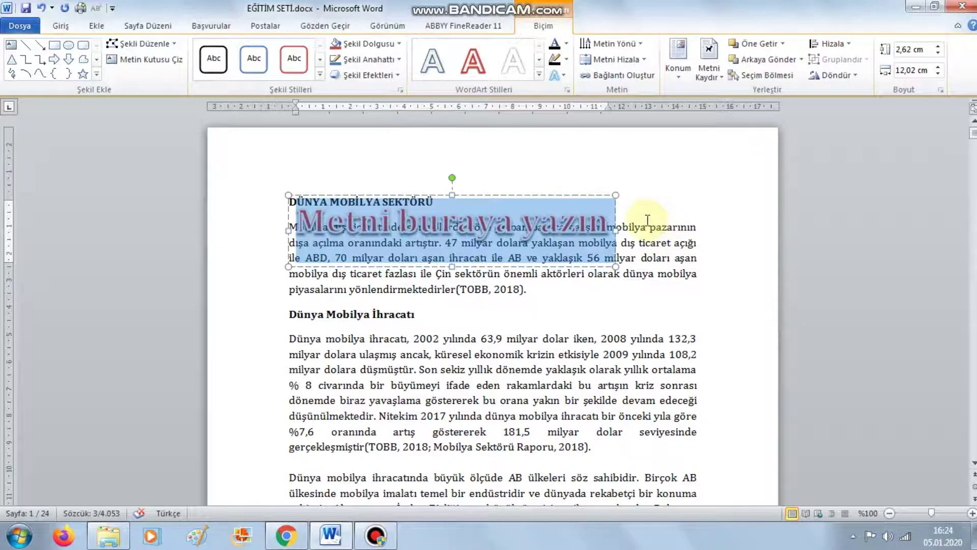
pyautogui.hotkey('ctrl', 'z')
pyautogui.moveTo(500, 210); pyautogui.dragTo(288, 203)
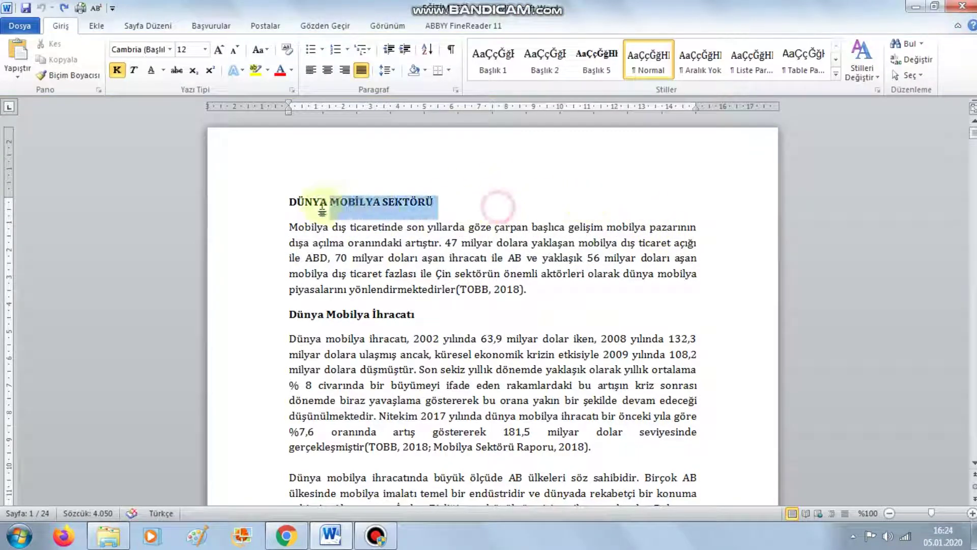
# Step: Convert the heading to orange outlined WordArt, undo it, and place the caret at its start
pyautogui.click(96, 26)
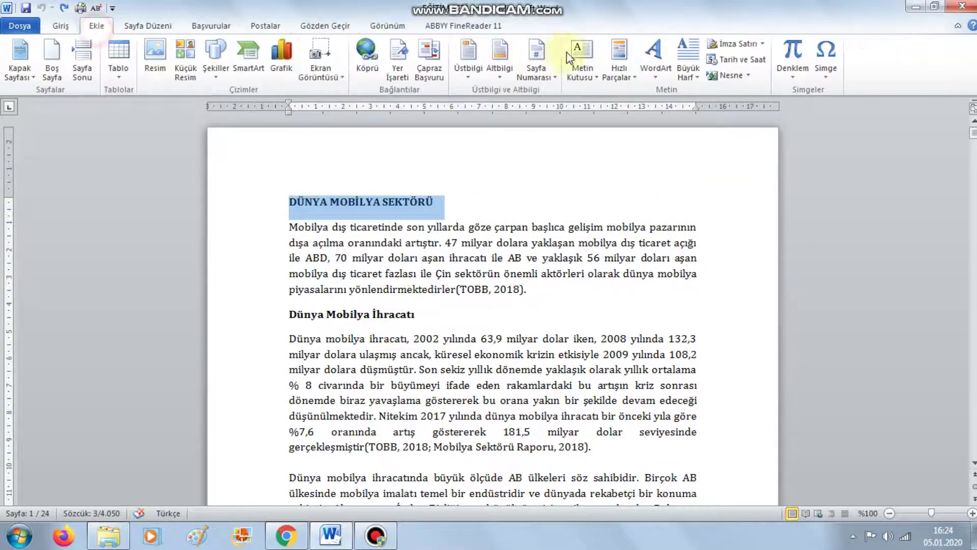
pyautogui.click(655, 56)
pyautogui.click(698, 148)
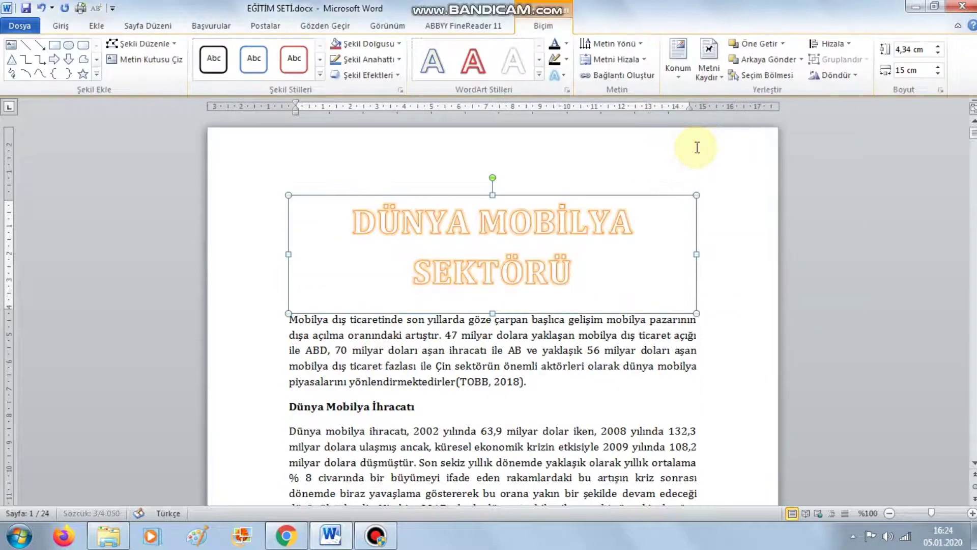
pyautogui.hotkey('ctrl', 'z')
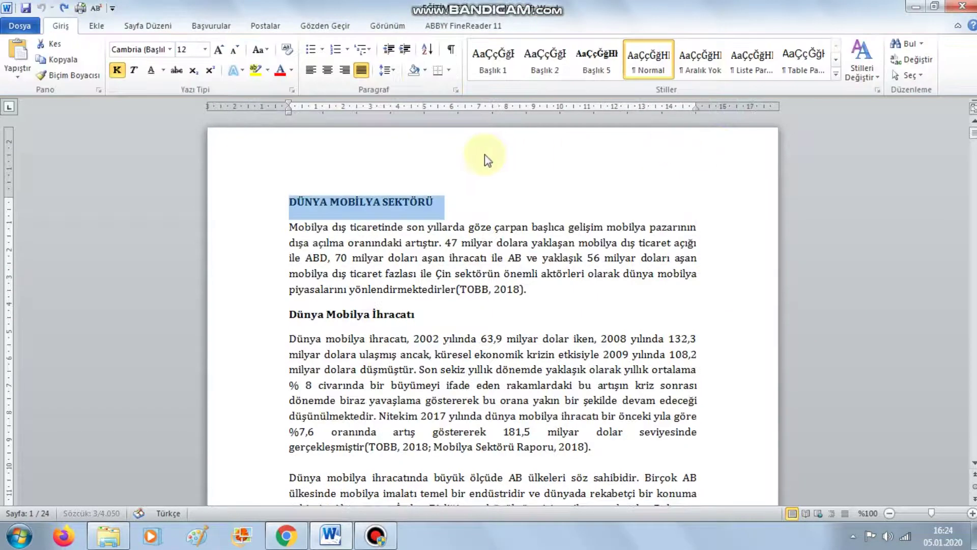
pyautogui.click(500, 200)
pyautogui.click(290, 201)
# Step: Add two empty lines above the heading and put the caret on the first one
pyautogui.press('Return')
pyautogui.press('Return')
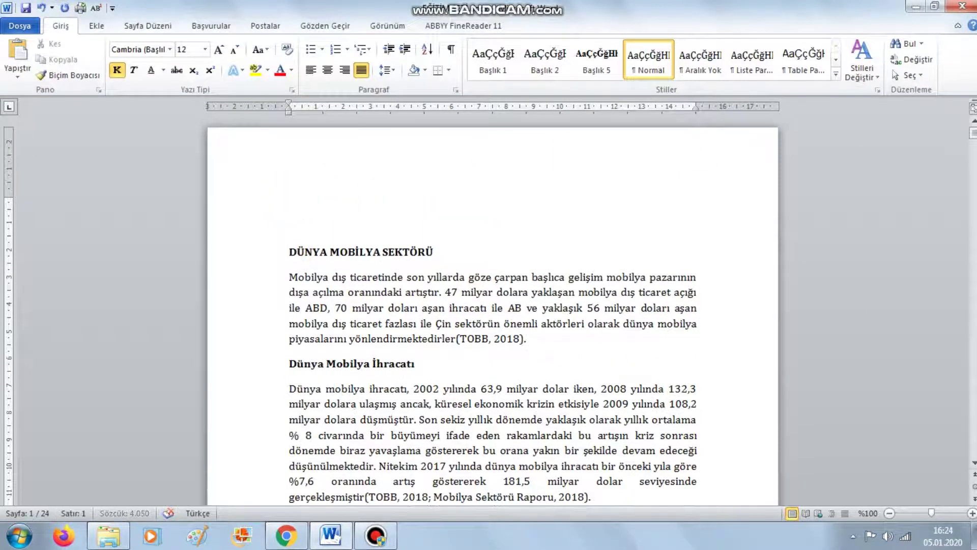
pyautogui.press('Return')
pyautogui.press('Return')
pyautogui.click(316, 222)
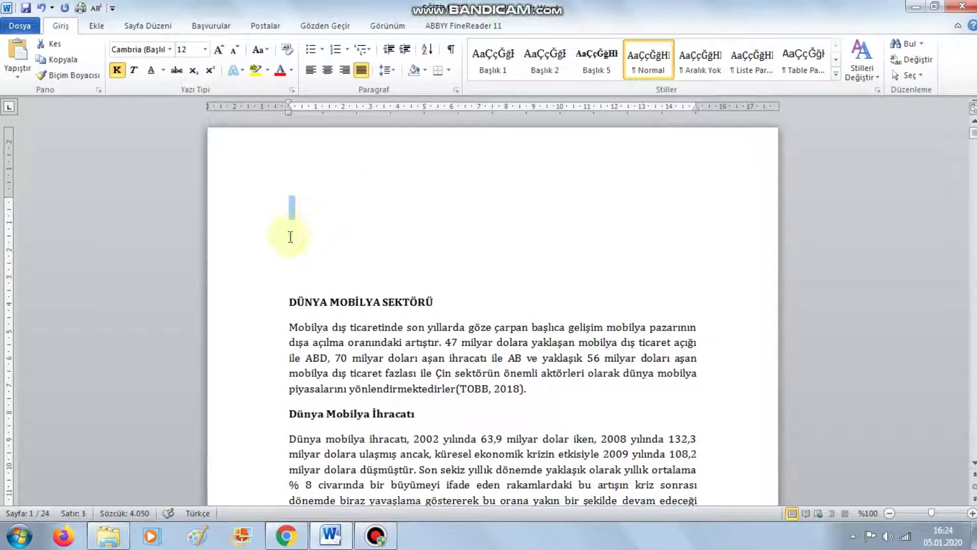
pyautogui.click(290, 200)
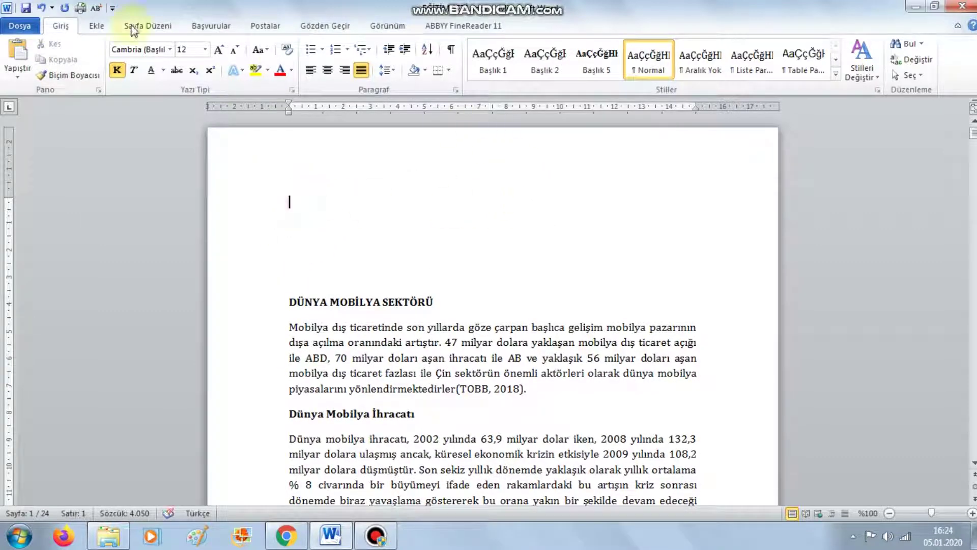
# Step: Insert bottom-right style WordArt reading 'AHŞAP İŞLEME SEKTÖRÜ'
pyautogui.click(106, 31)
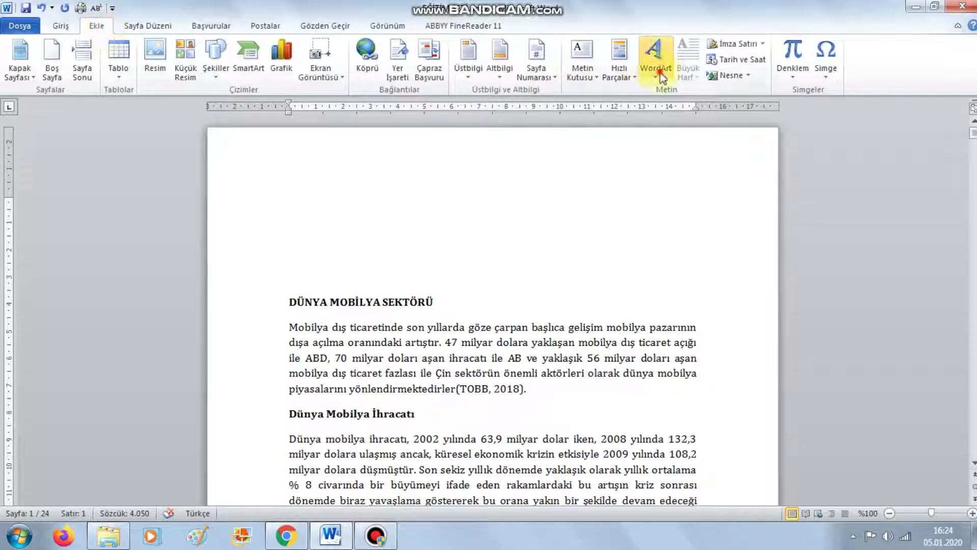
pyautogui.click(660, 73)
pyautogui.click(824, 297)
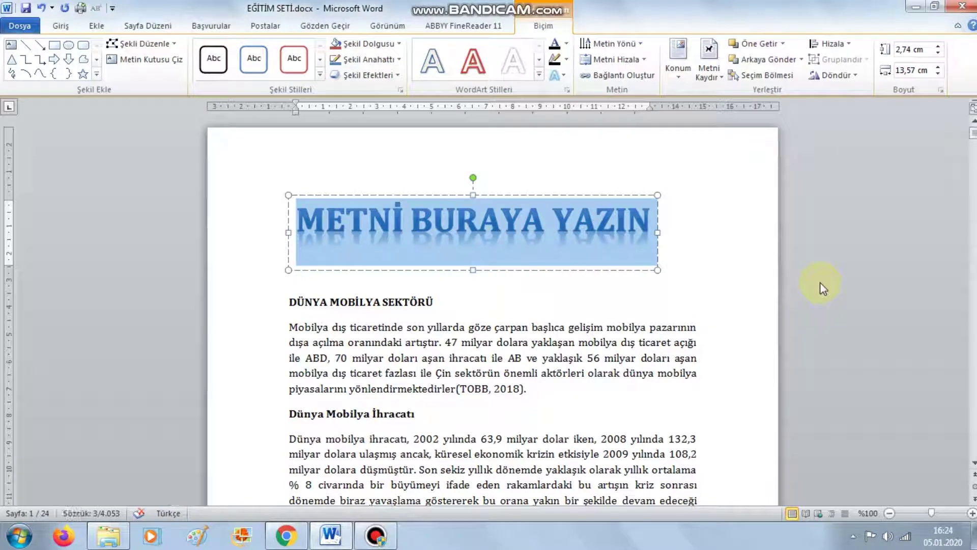
pyautogui.write('AH')
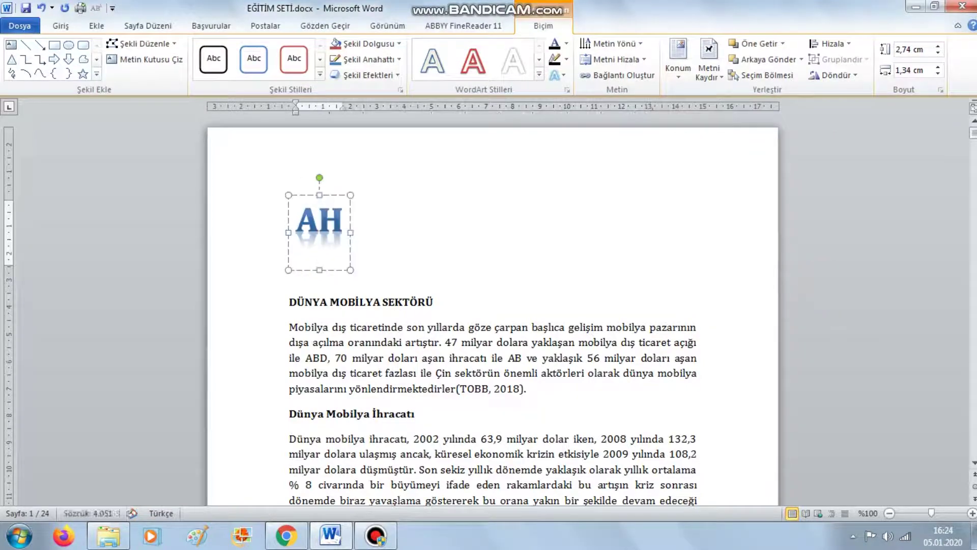
pyautogui.write('ŞAP İŞLE')
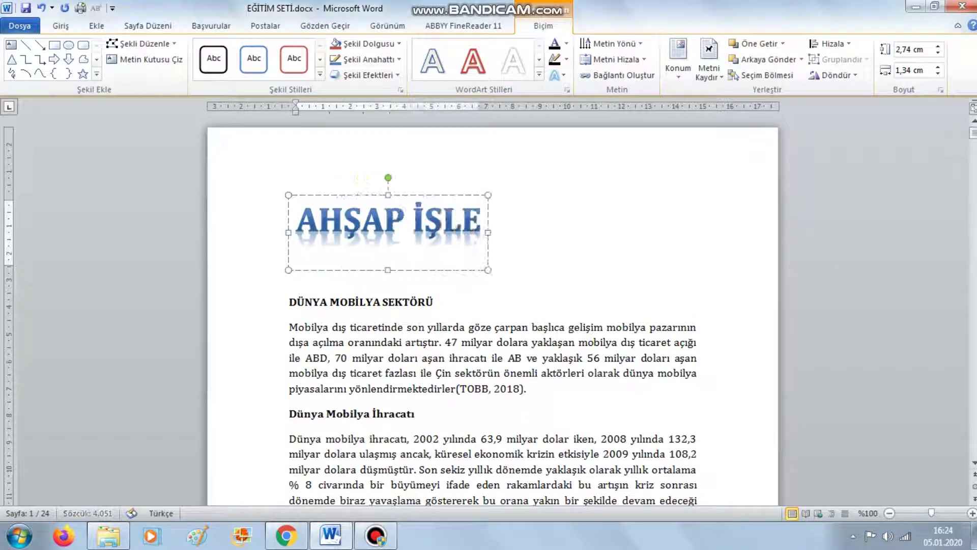
pyautogui.write('ME SEKT')
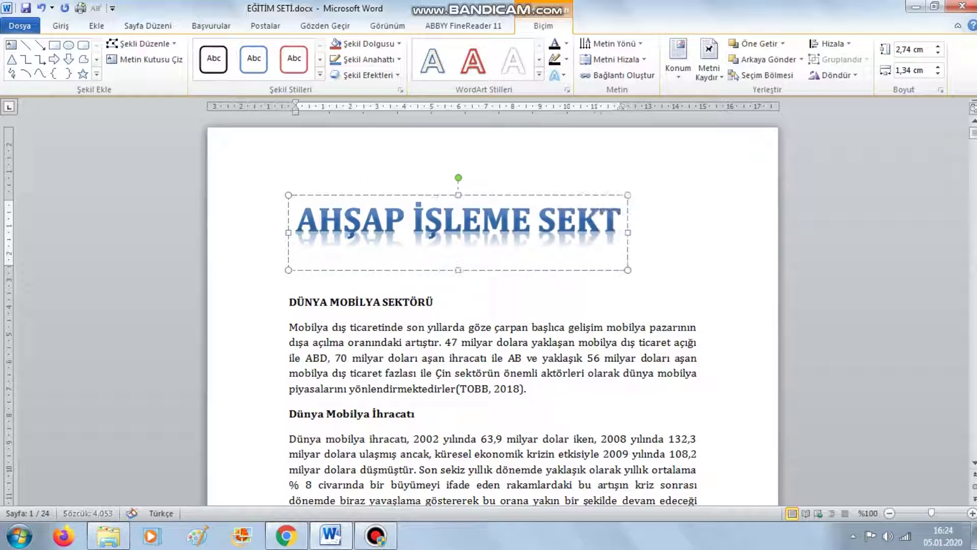
pyautogui.write('ÖRÜ')
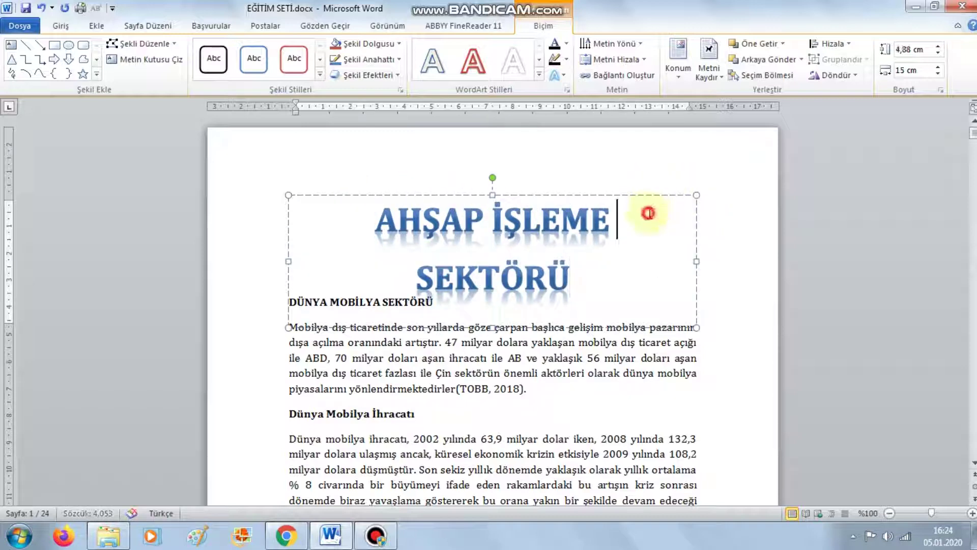
# Step: Move the WordArt title box above the heading and select its text
pyautogui.click(645, 212)
pyautogui.moveTo(639, 195); pyautogui.dragTo(646, 162)
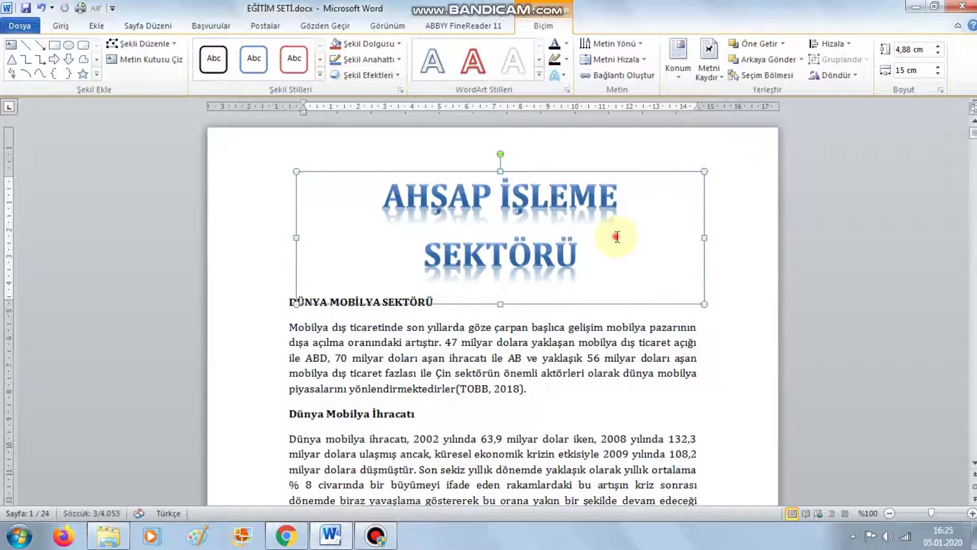
pyautogui.moveTo(611, 255); pyautogui.dragTo(408, 191)
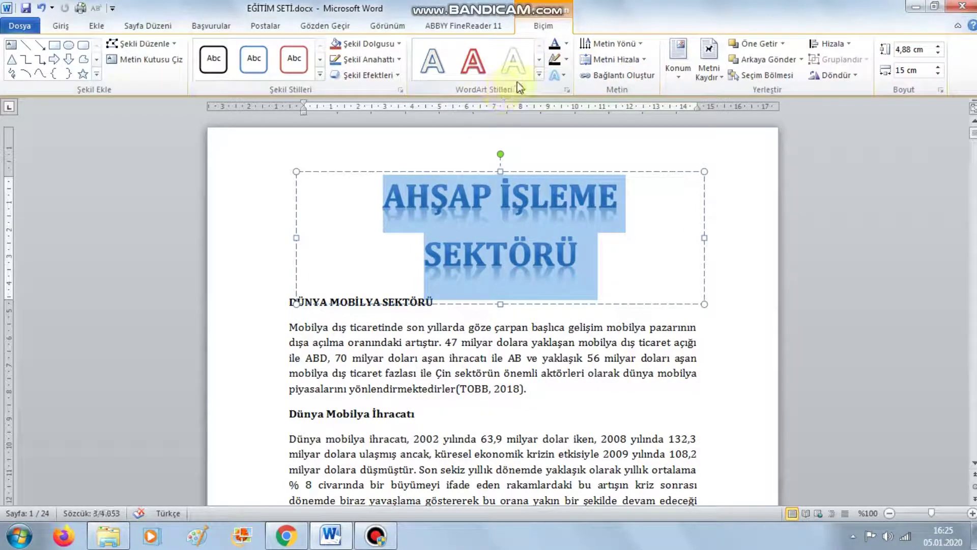
# Step: Try a different WordArt style on the title, then make sektörü red
pyautogui.click(540, 76)
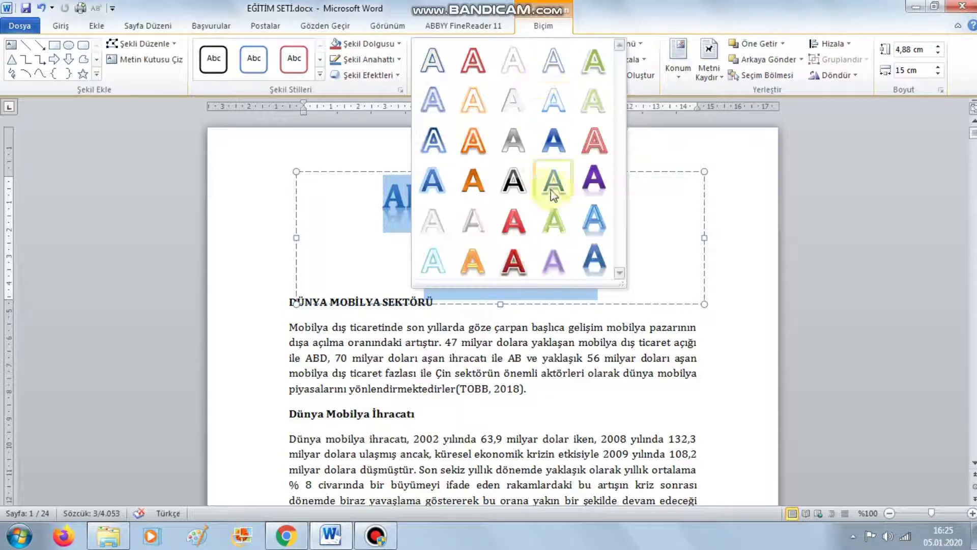
pyautogui.click(753, 218)
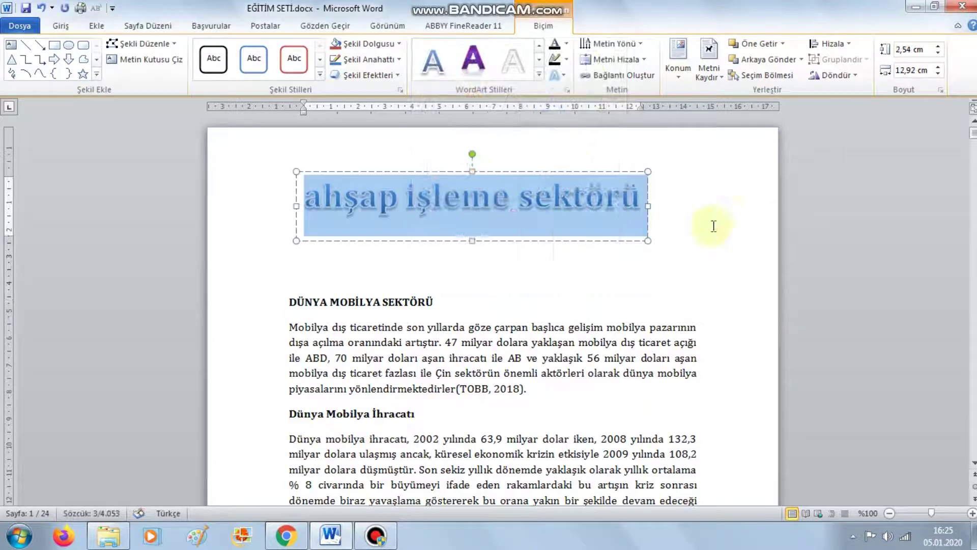
pyautogui.click(691, 224)
pyautogui.click(545, 184)
pyautogui.click(528, 81)
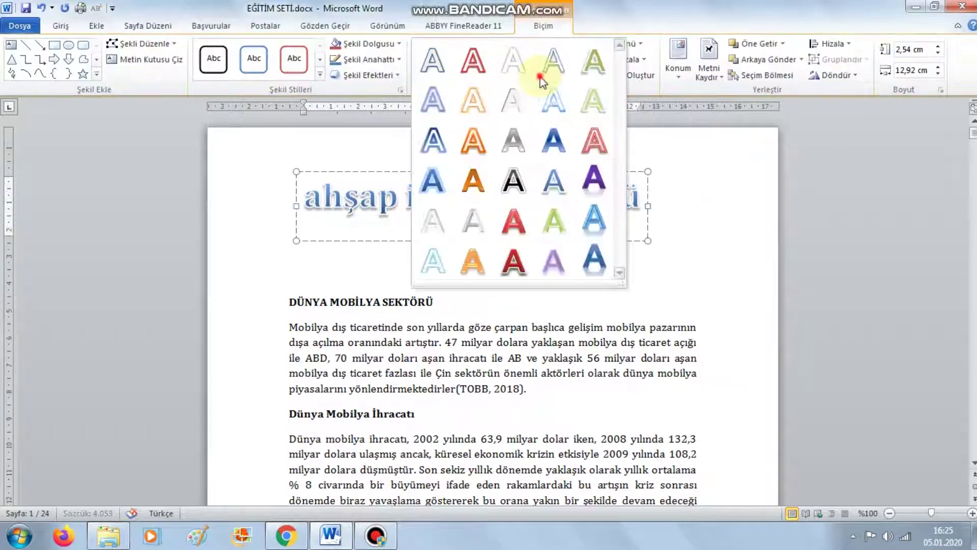
pyautogui.click(511, 260)
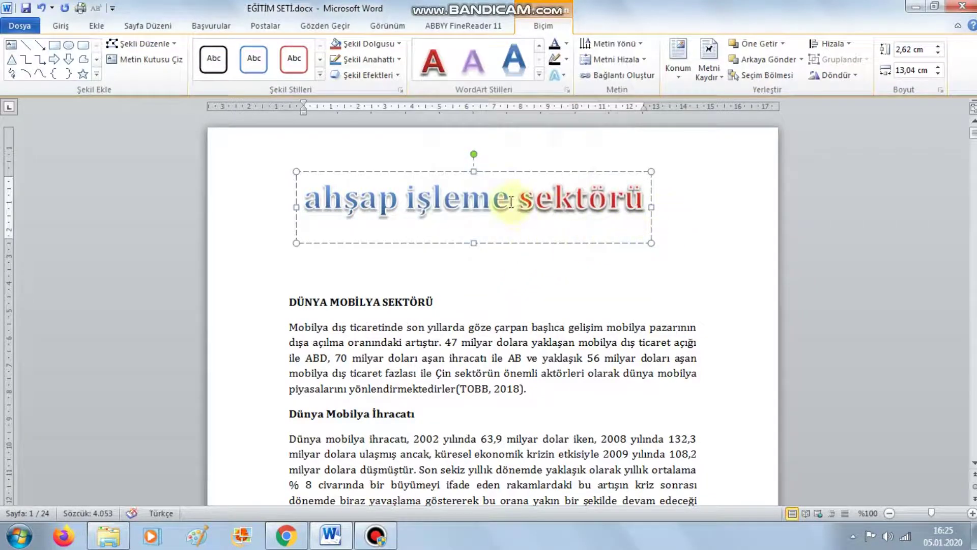
# Step: Give ahşap işleme the purple WordArt style and işleme the black one
pyautogui.moveTo(517, 201); pyautogui.dragTo(338, 179)
pyautogui.click(473, 61)
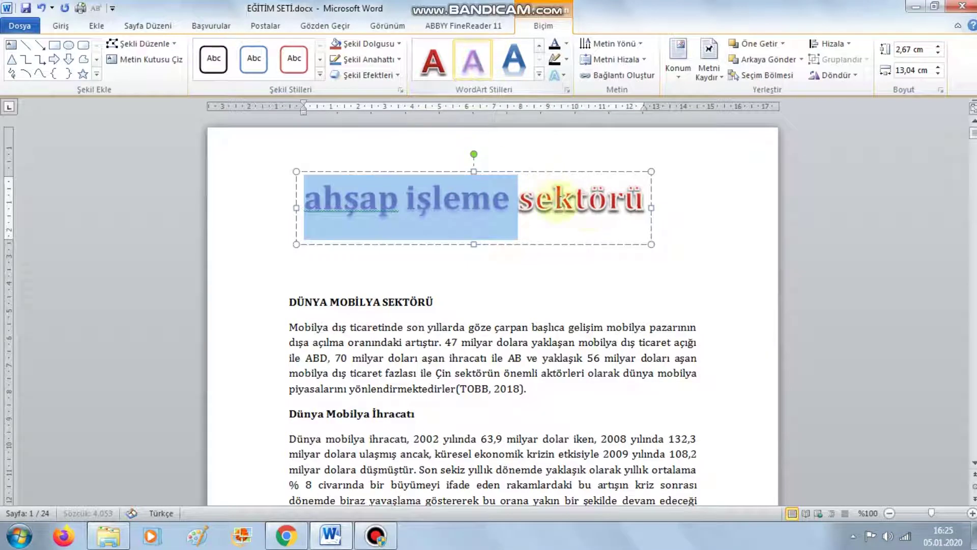
pyautogui.moveTo(508, 196); pyautogui.dragTo(406, 192)
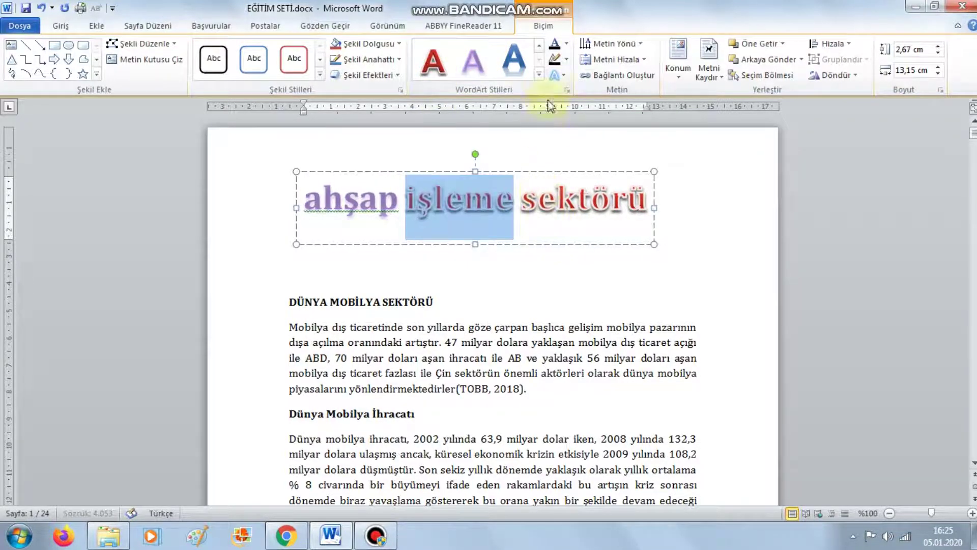
pyautogui.click(539, 75)
pyautogui.click(513, 180)
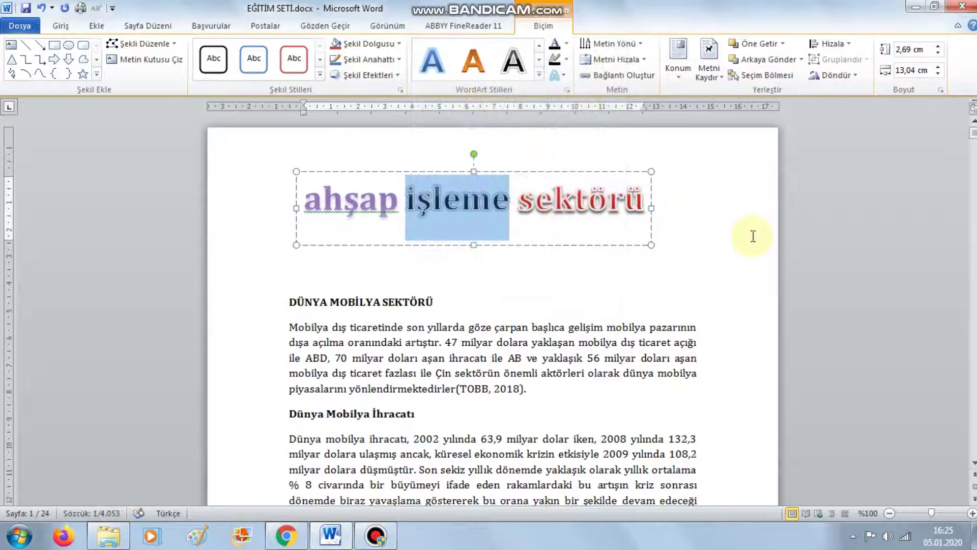
pyautogui.click(696, 228)
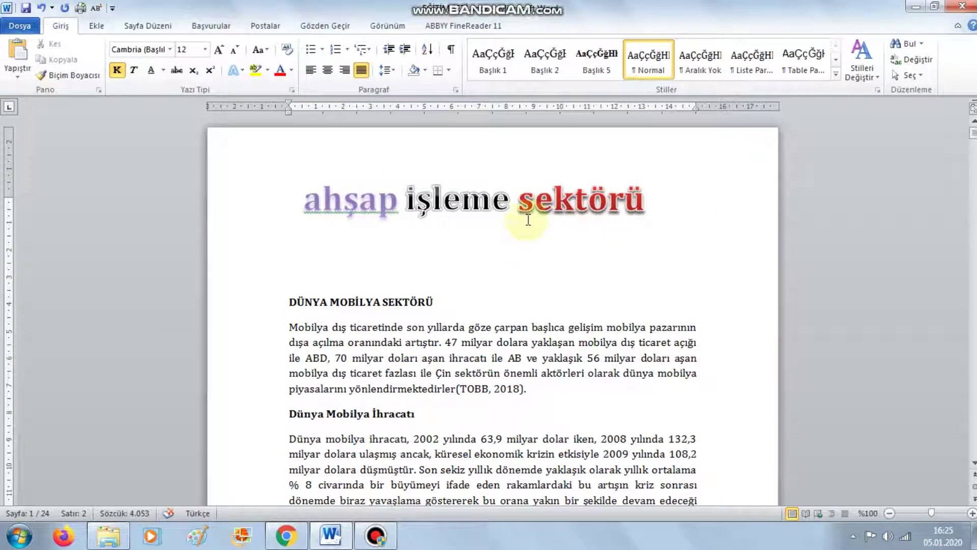
# Step: Try WordArt styles on the word ahşap, settling on the green one
pyautogui.moveTo(399, 200)
pyautogui.mouseDown()
pyautogui.moveTo(326, 212)
pyautogui.moveTo(263, 208)
pyautogui.mouseUp()
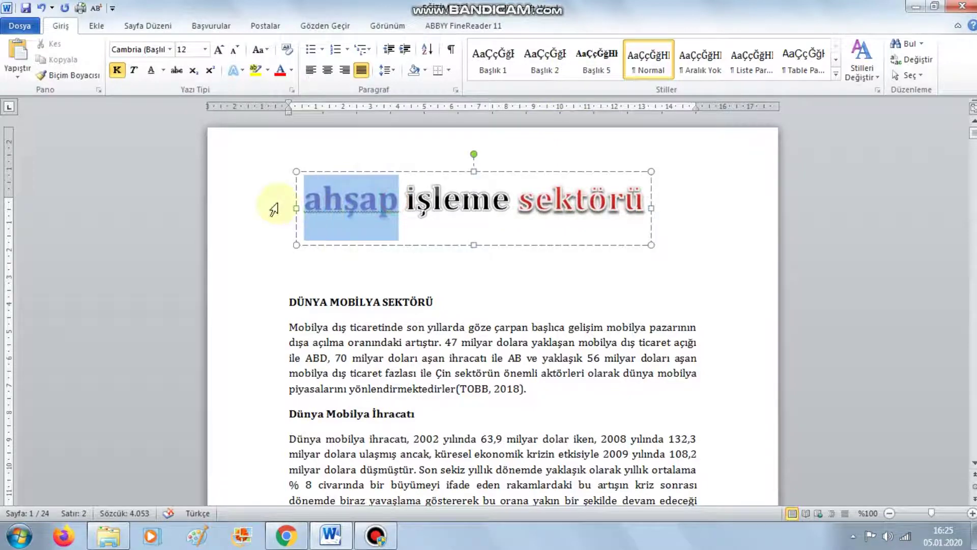
pyautogui.click(543, 26)
pyautogui.click(562, 77)
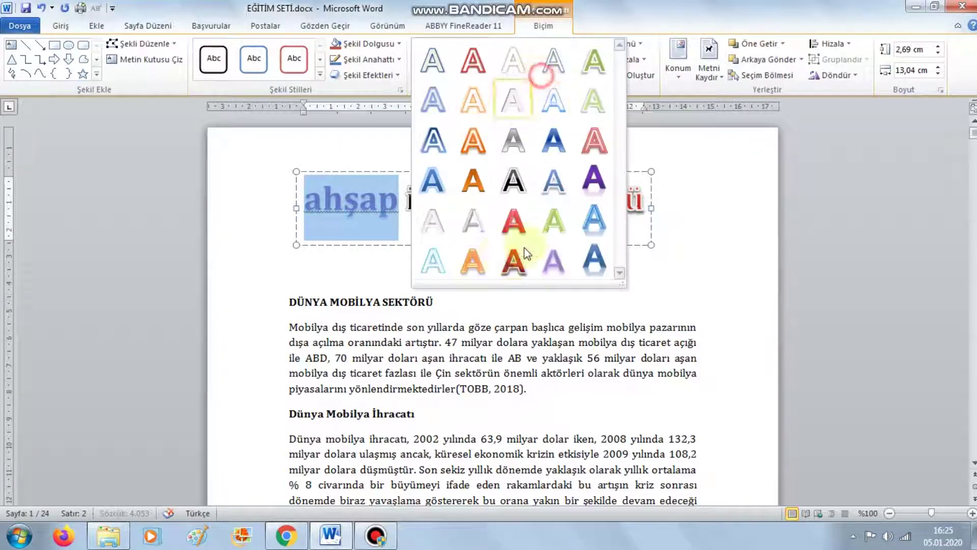
pyautogui.click(432, 261)
pyautogui.click(538, 76)
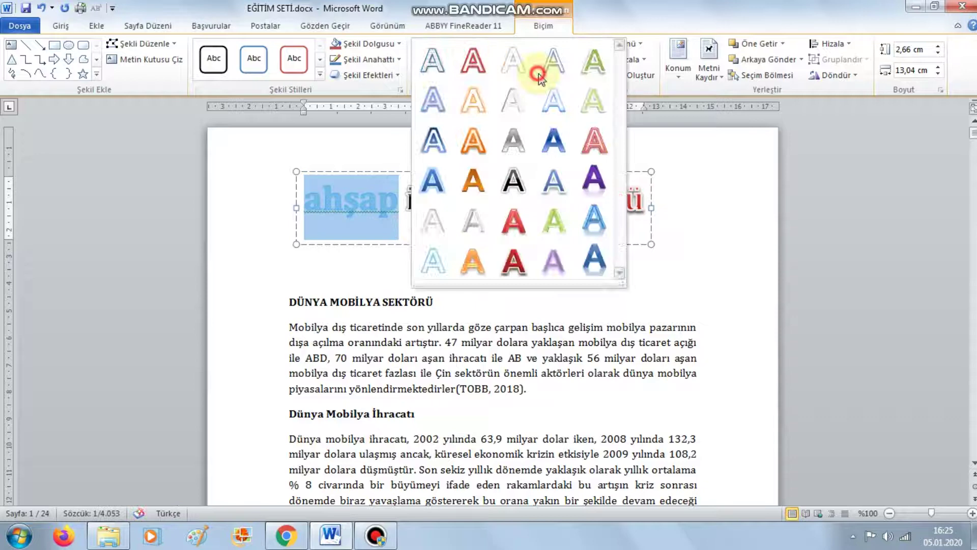
pyautogui.click(593, 60)
pyautogui.click(668, 248)
# Step: Apply one bottom-row WordArt style to the whole title and bring up Text Fill colours
pyautogui.click(534, 198)
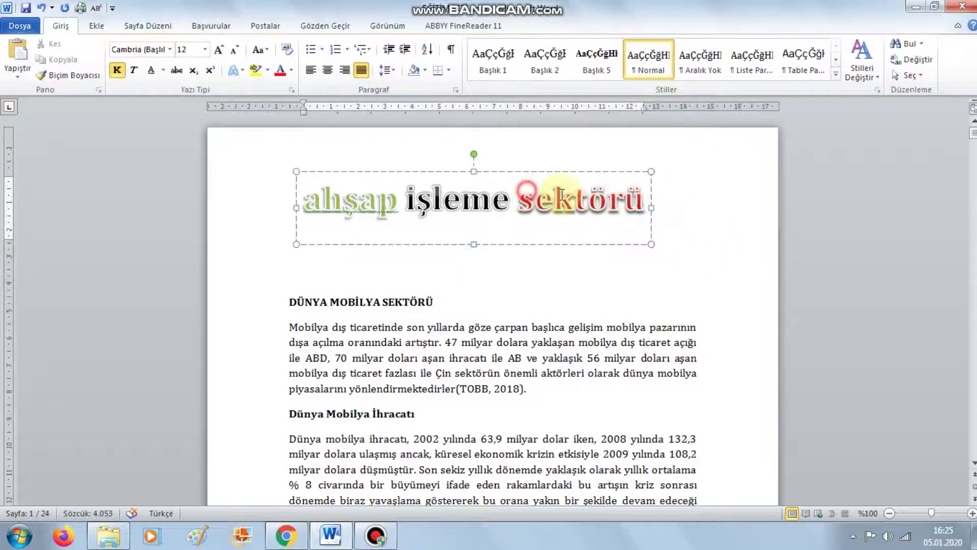
pyautogui.moveTo(323, 205); pyautogui.dragTo(643, 231)
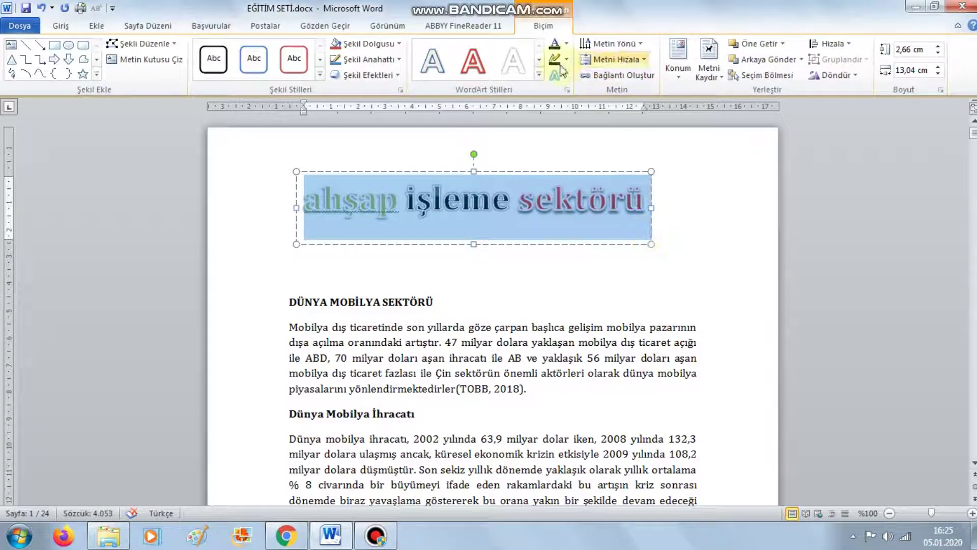
pyautogui.click(539, 77)
pyautogui.click(552, 255)
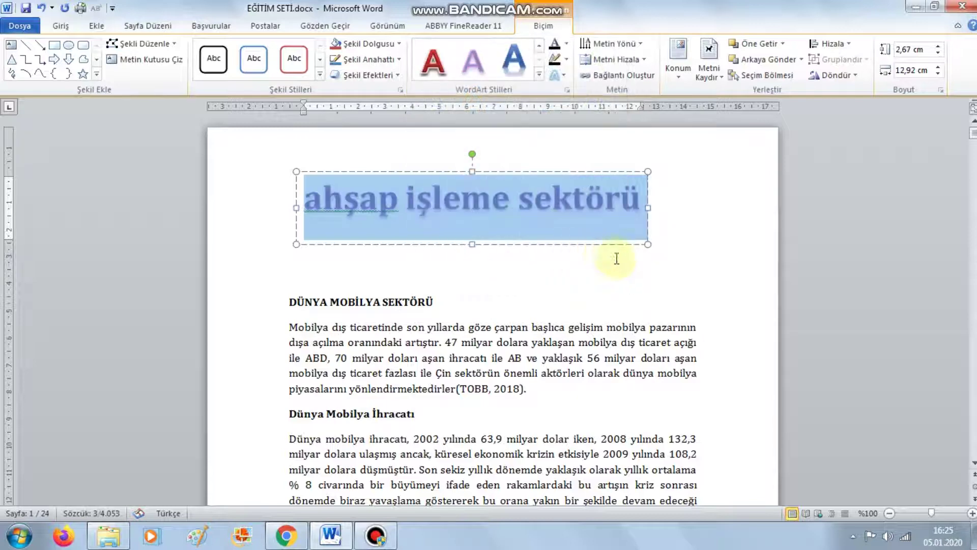
pyautogui.click(567, 45)
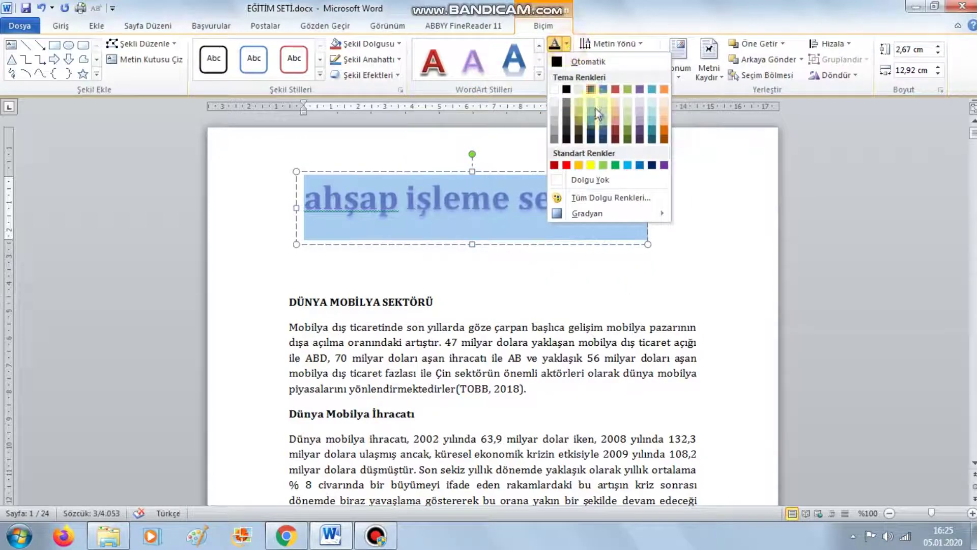
# Step: Fill the title text green and give it a teal outline
pyautogui.click(615, 165)
pyautogui.click(566, 60)
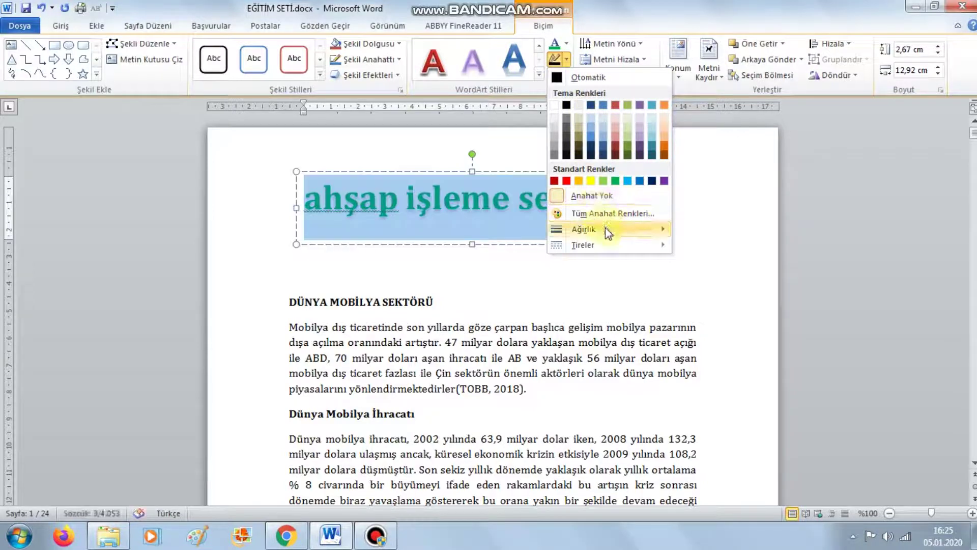
pyautogui.moveTo(584, 229)
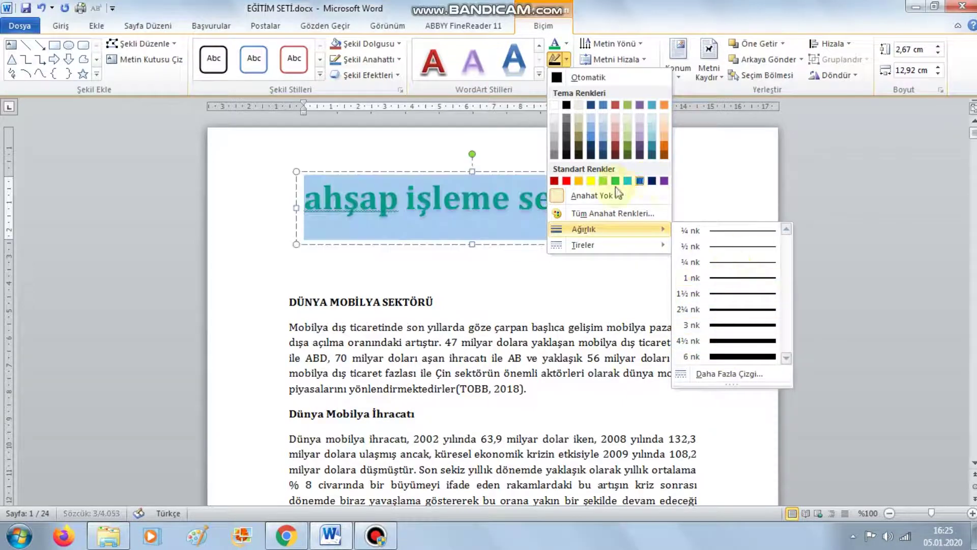
pyautogui.click(631, 183)
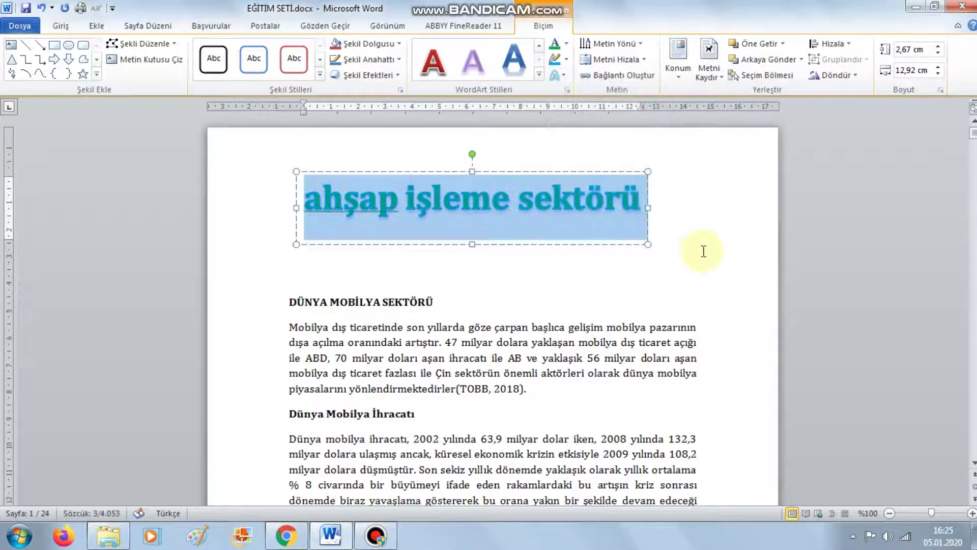
# Step: Apply parallel 3-D rotation presets to the 'ahşap işleme sektörü' title
pyautogui.click(565, 77)
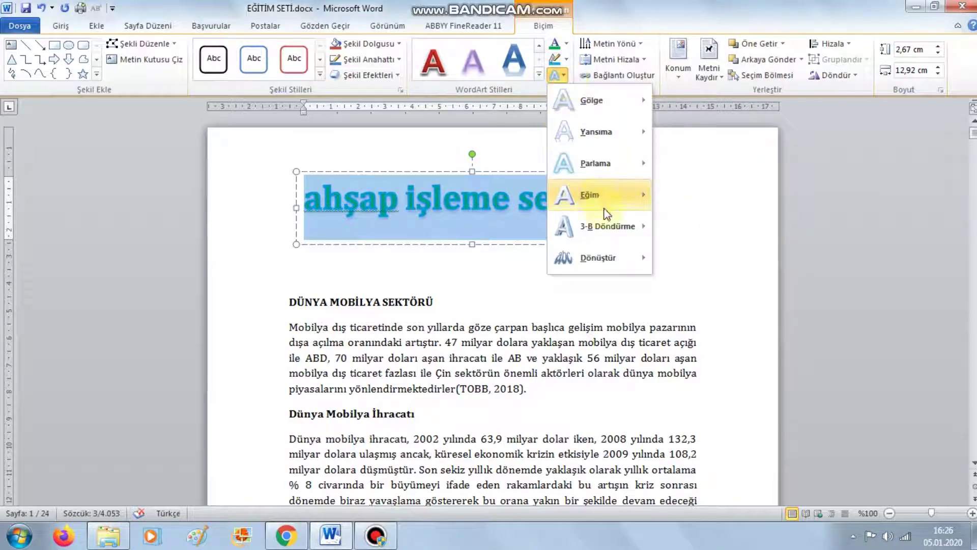
pyautogui.click(672, 282)
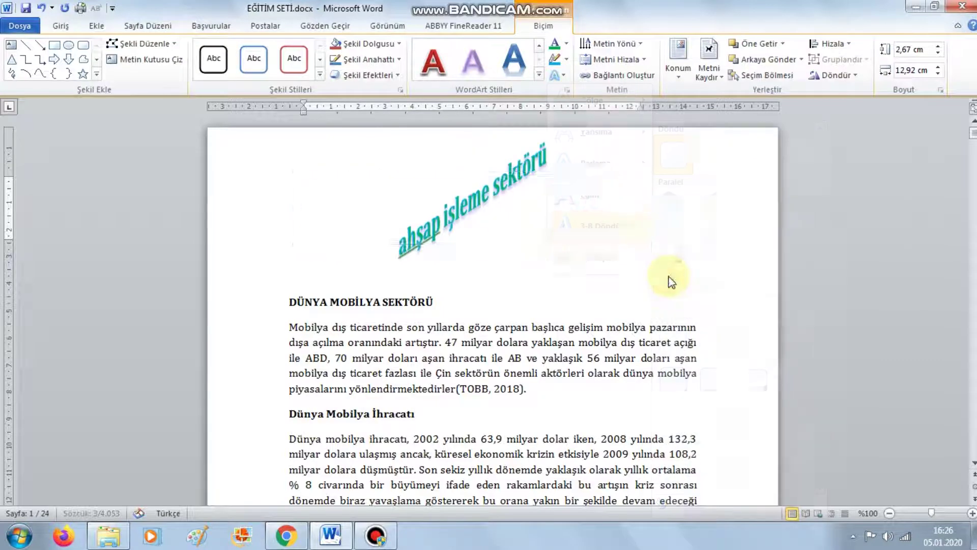
pyautogui.click(563, 77)
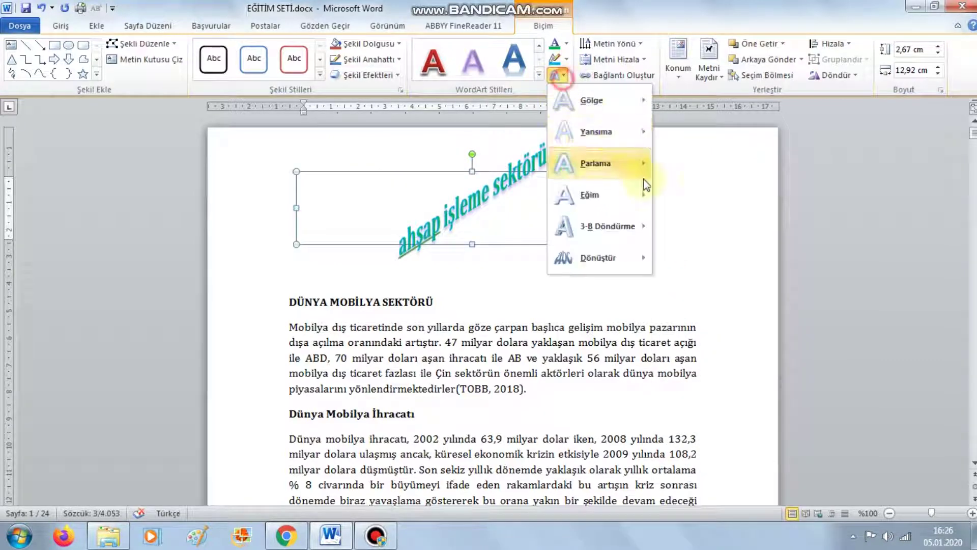
pyautogui.click(710, 293)
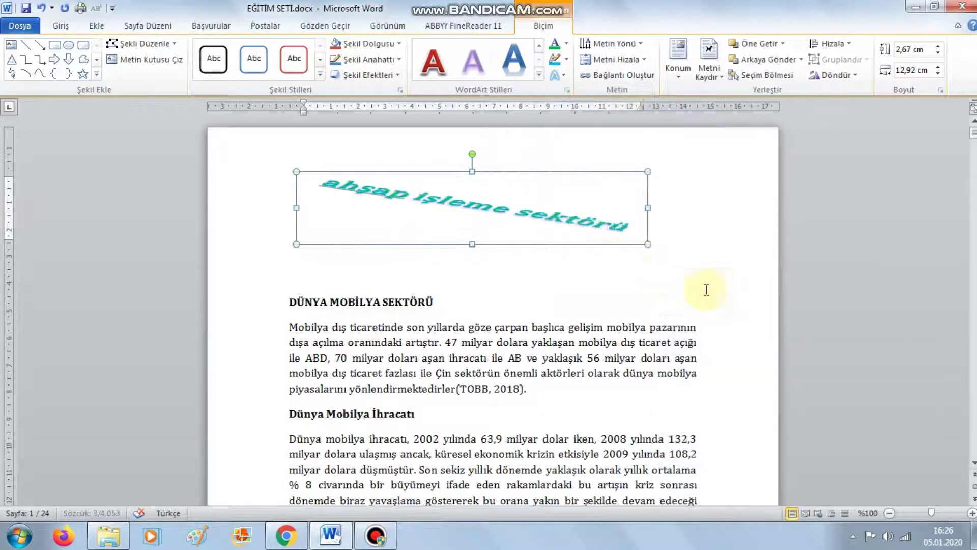
pyautogui.click(555, 76)
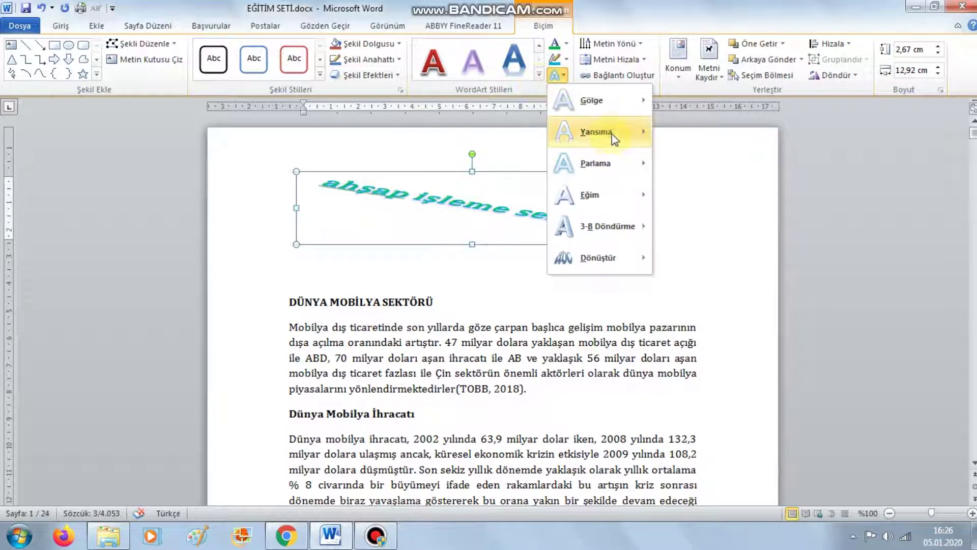
# Step: Try reflection and shadow effects on the title, then undo a recent effect
pyautogui.moveTo(596, 132)
pyautogui.click(722, 211)
pyautogui.moveTo(591, 100)
pyautogui.click(555, 77)
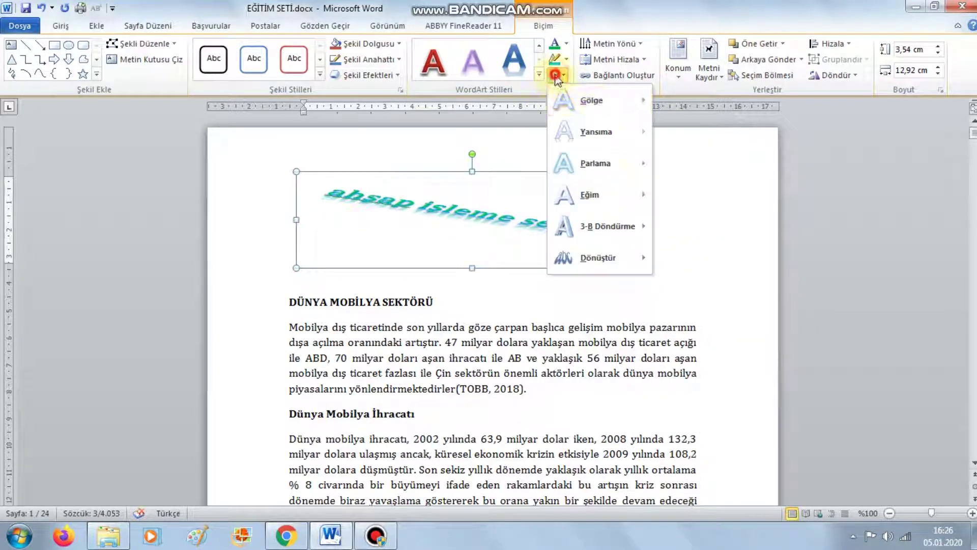
pyautogui.click(737, 256)
pyautogui.click(705, 264)
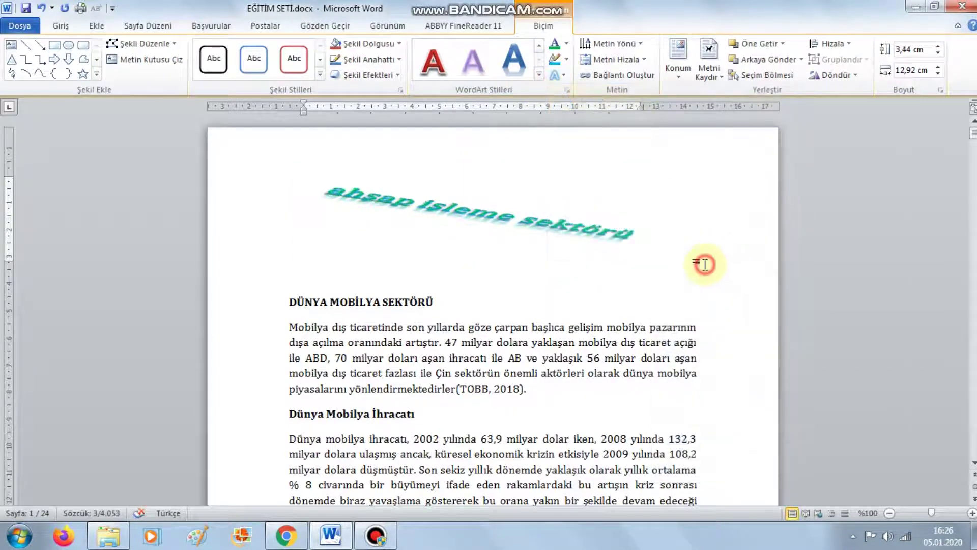
pyautogui.hotkey('ctrl', 'z')
# Step: Undo another text effect, then delete the 'ahşap işleme sektörü' WordArt and its empty paragraph
pyautogui.hotkey('ctrl', 'z')
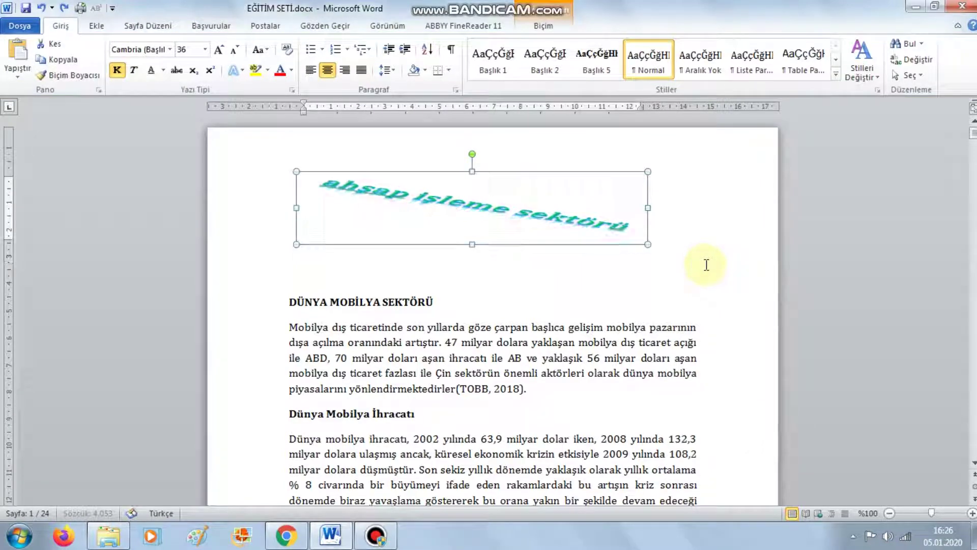
pyautogui.hotkey('ctrl', 'z')
pyautogui.hotkey('ctrl', 'z')
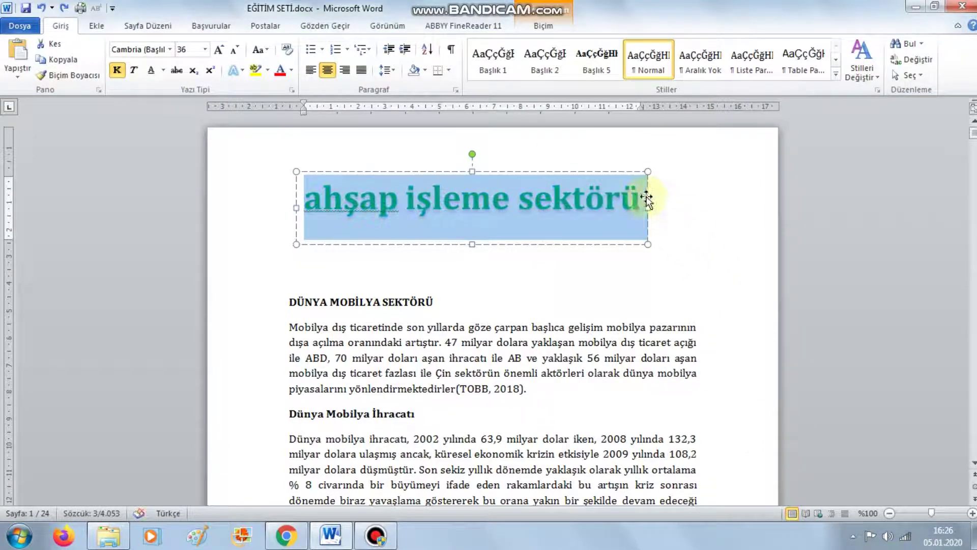
pyautogui.click(647, 199)
pyautogui.press('Delete')
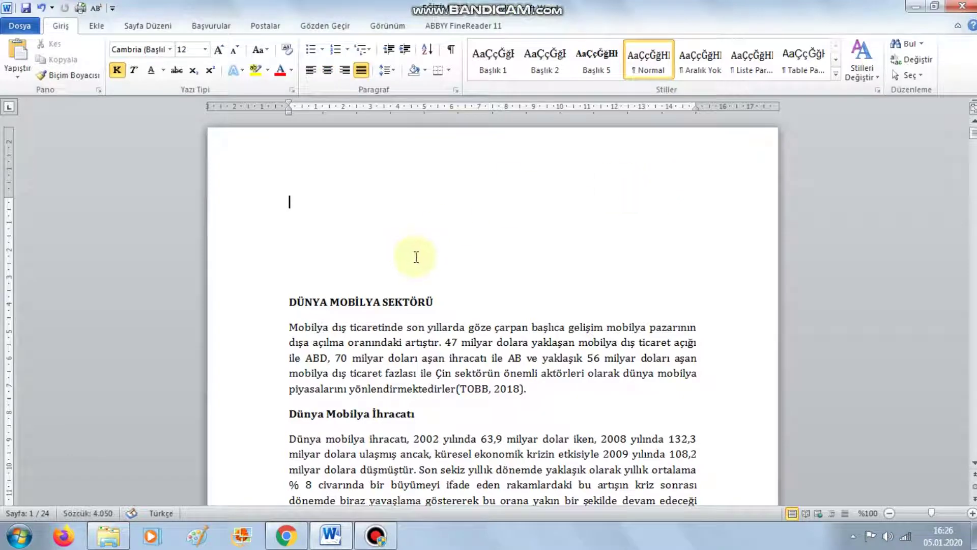
pyautogui.press('Delete')
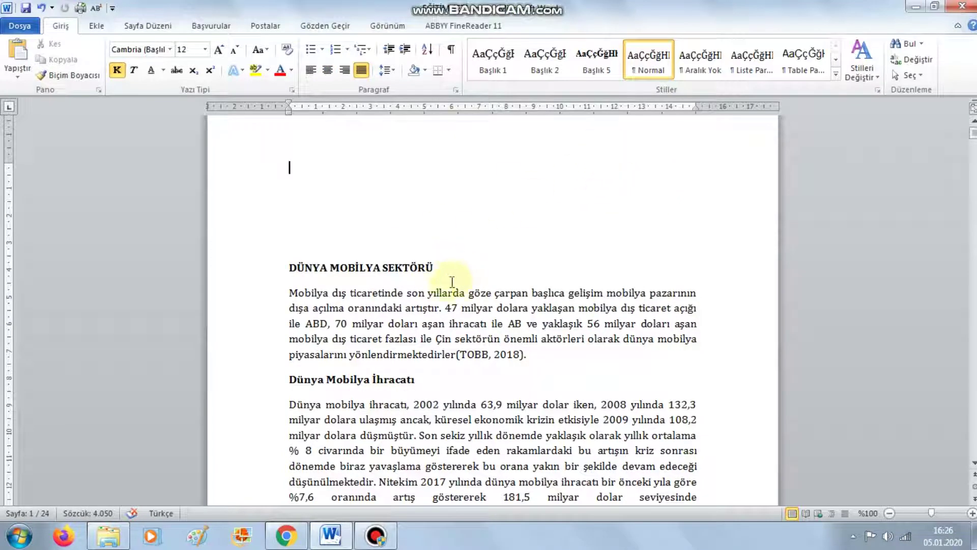
# Step: Convert the DÜNYA MOBİLYA SEKTÖRÜ heading into large grey outlined WordArt
pyautogui.moveTo(454, 266); pyautogui.dragTo(313, 260)
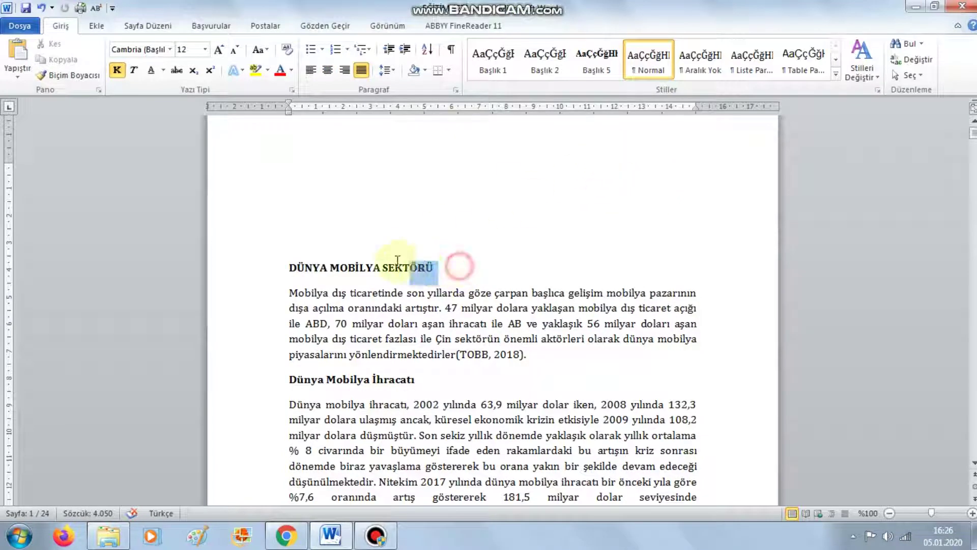
pyautogui.click(503, 280)
pyautogui.moveTo(476, 269); pyautogui.dragTo(303, 274)
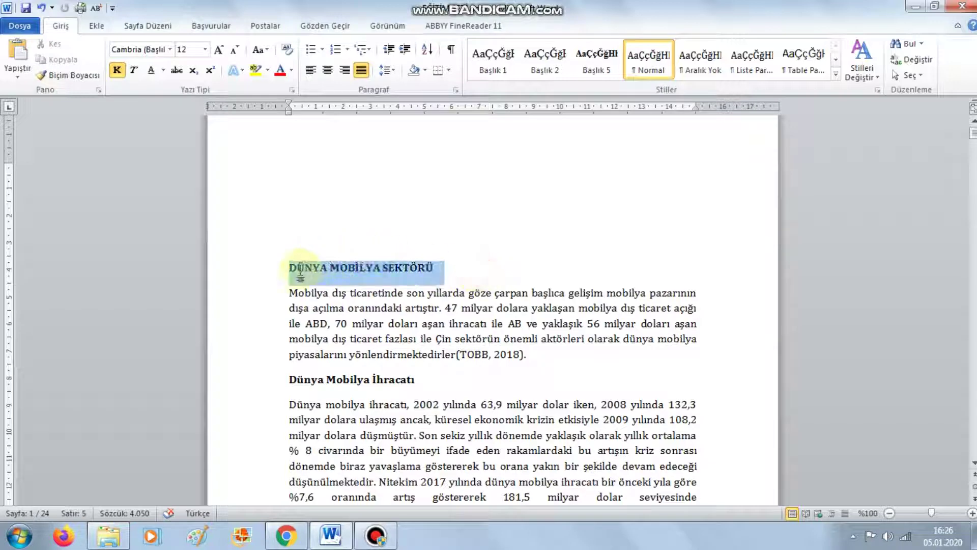
pyautogui.click(98, 27)
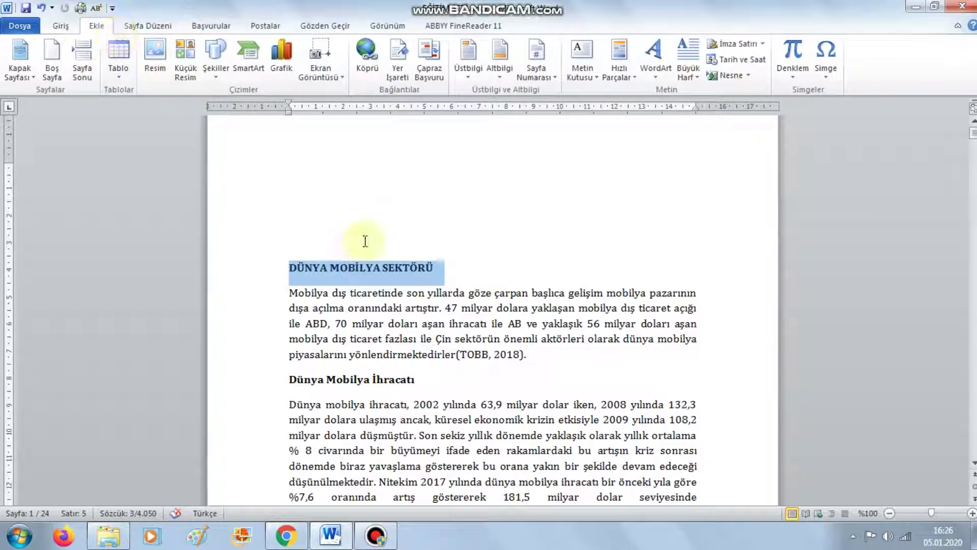
pyautogui.click(476, 291)
pyautogui.moveTo(448, 266); pyautogui.dragTo(286, 281)
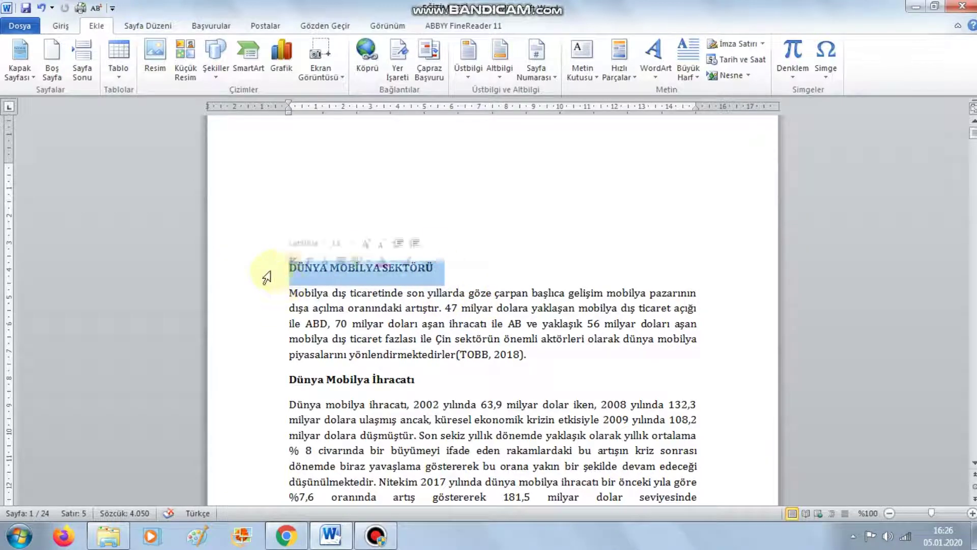
pyautogui.click(97, 28)
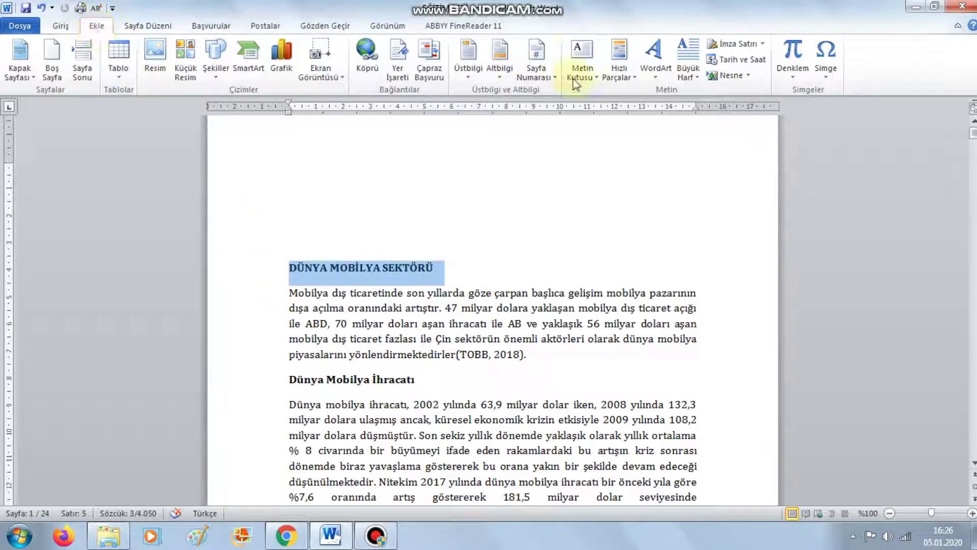
pyautogui.click(654, 81)
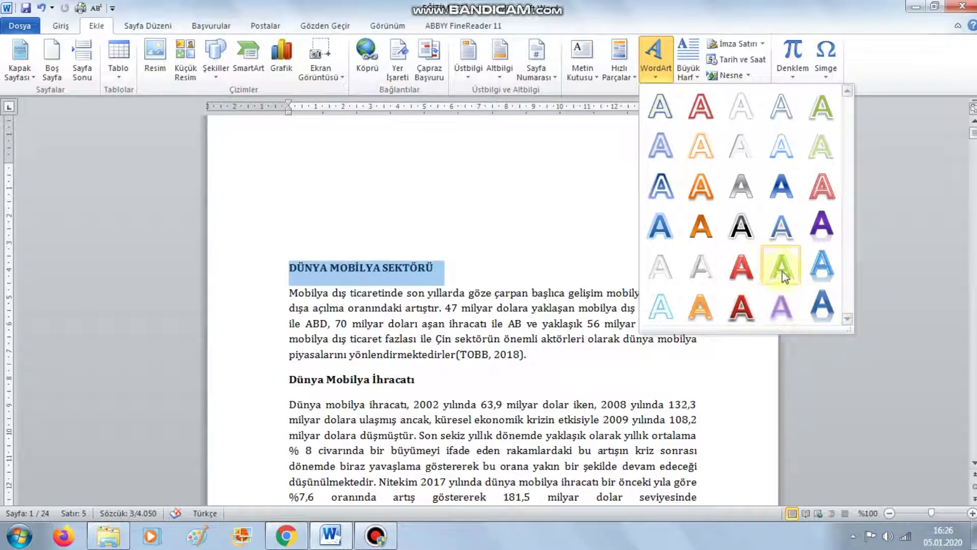
pyautogui.click(741, 232)
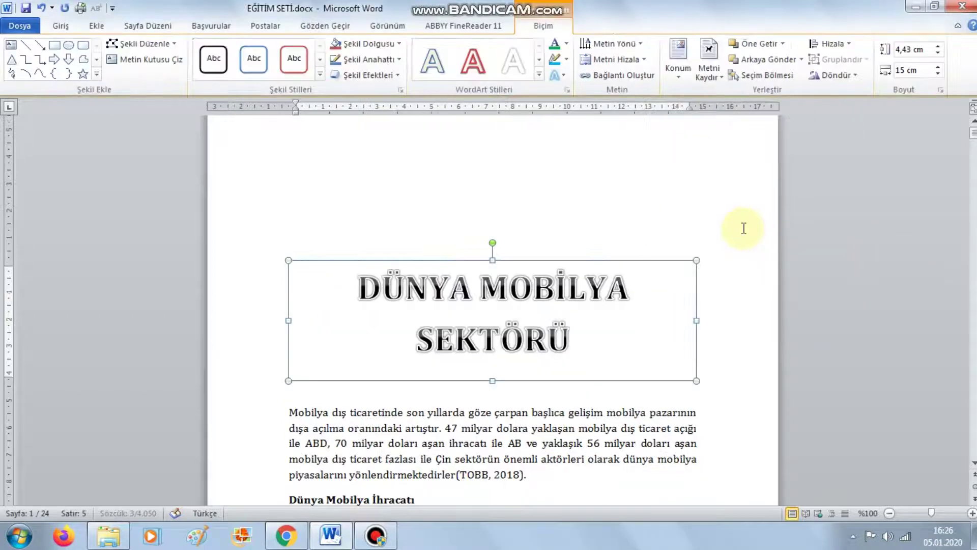
# Step: Left-align the WordArt title text and set its font size to 24
pyautogui.click(732, 359)
pyautogui.click(547, 269)
pyautogui.moveTo(581, 276)
pyautogui.mouseDown()
pyautogui.moveTo(436, 218)
pyautogui.moveTo(390, 188)
pyautogui.mouseUp()
pyautogui.click(312, 71)
pyautogui.click(585, 236)
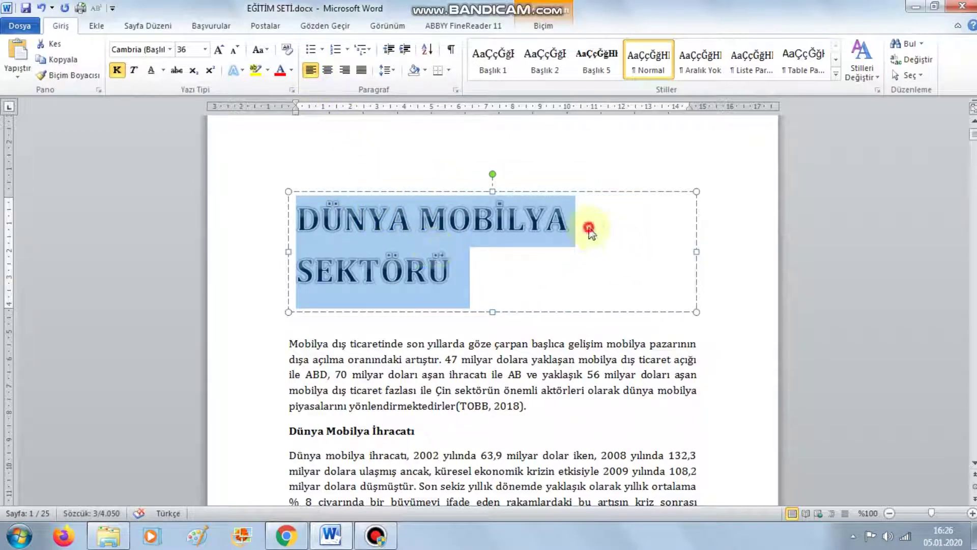
pyautogui.press('Delete')
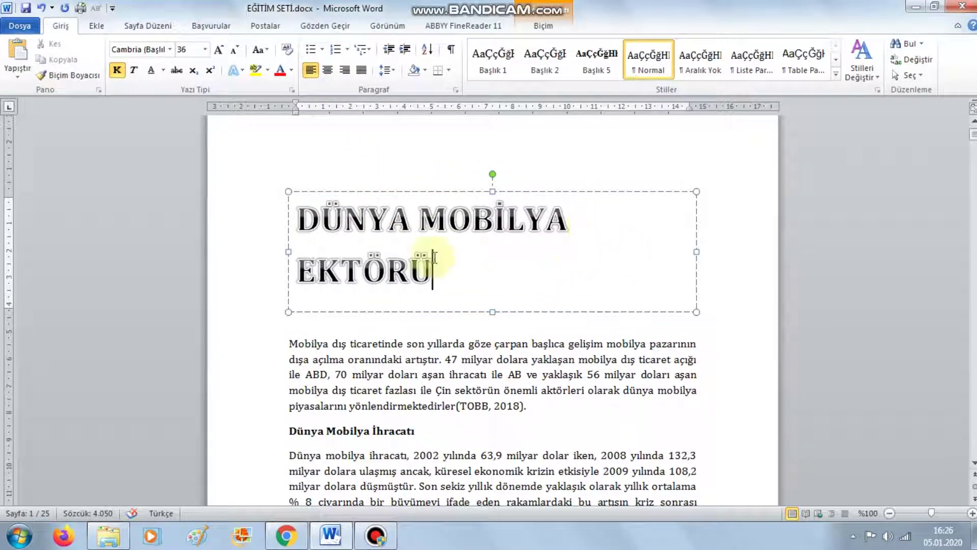
pyautogui.hotkey('ctrl', 'z')
pyautogui.moveTo(490, 273); pyautogui.dragTo(204, 186)
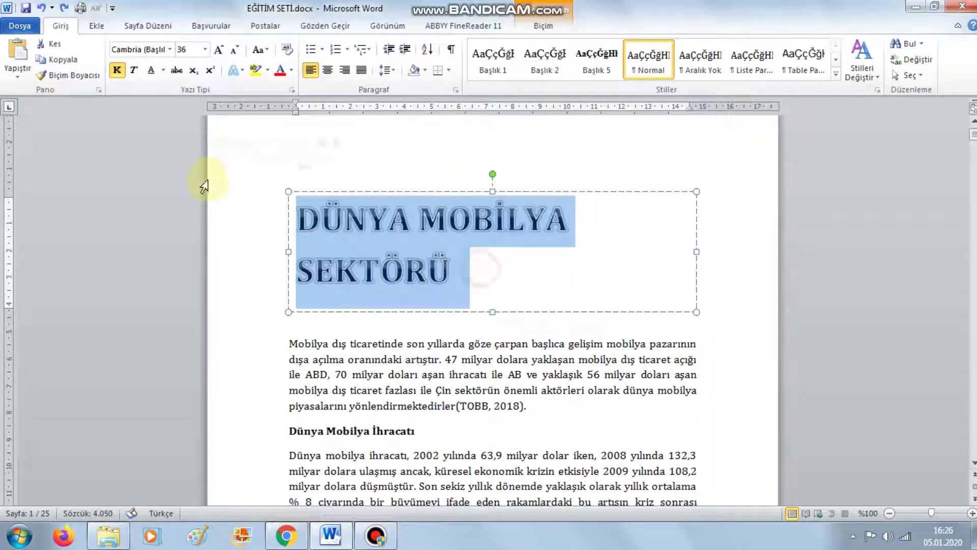
pyautogui.click(184, 48)
pyautogui.write('24')
pyautogui.press('Return')
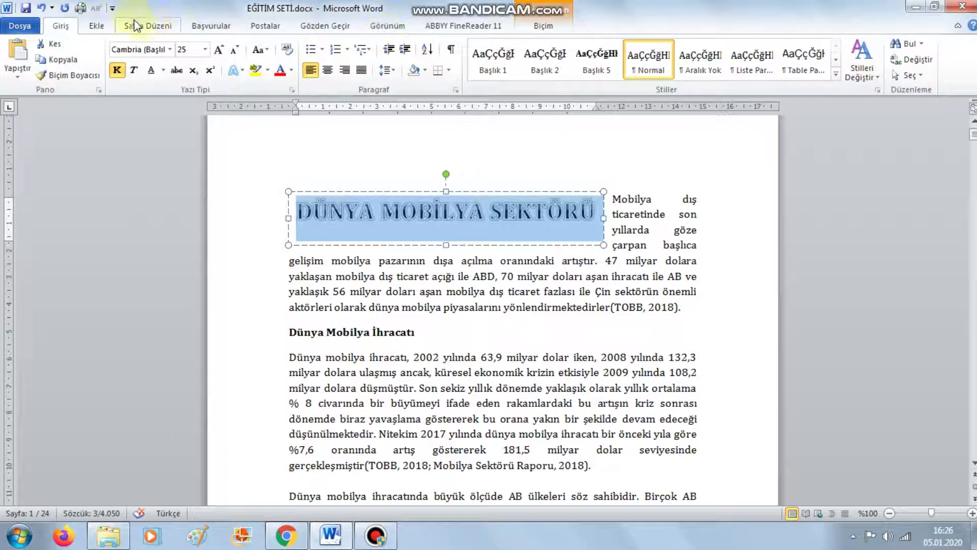
# Step: Position the WordArt at the page's top left with body text wrapping below
pyautogui.click(96, 25)
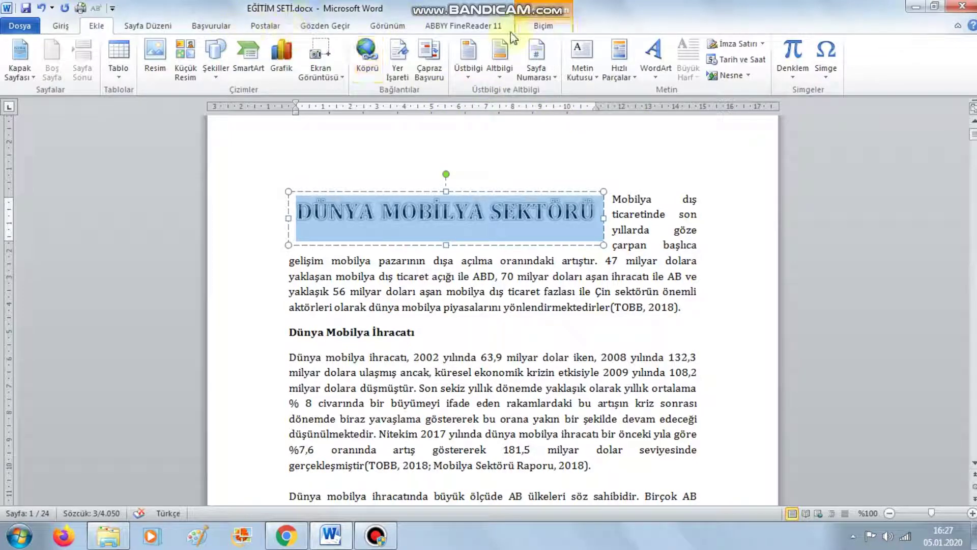
pyautogui.click(530, 30)
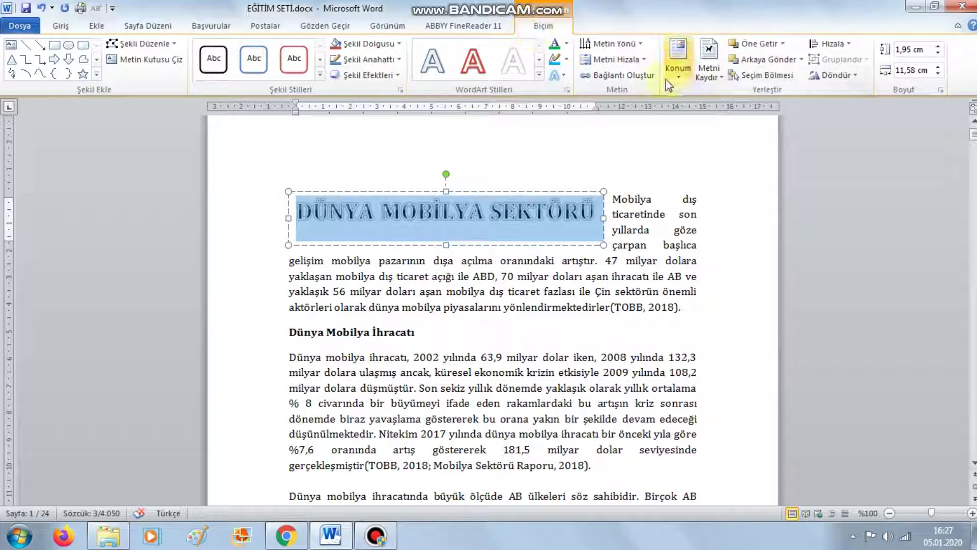
pyautogui.click(680, 75)
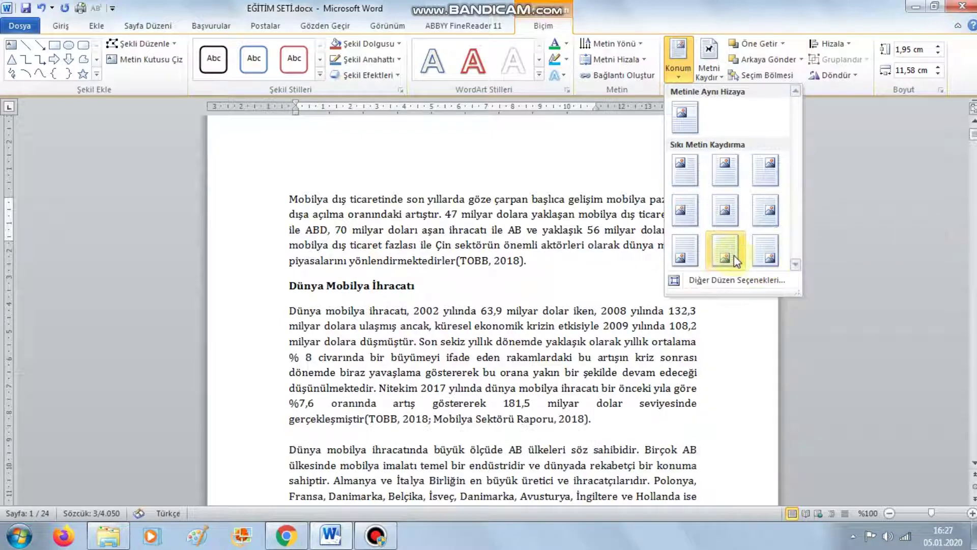
pyautogui.click(690, 175)
pyautogui.scroll(3, 678, 245)
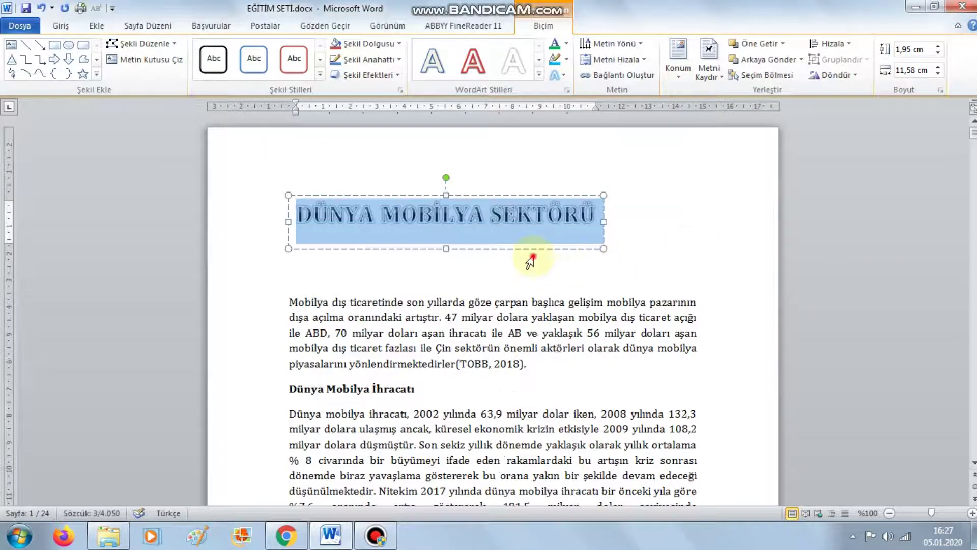
pyautogui.click(532, 255)
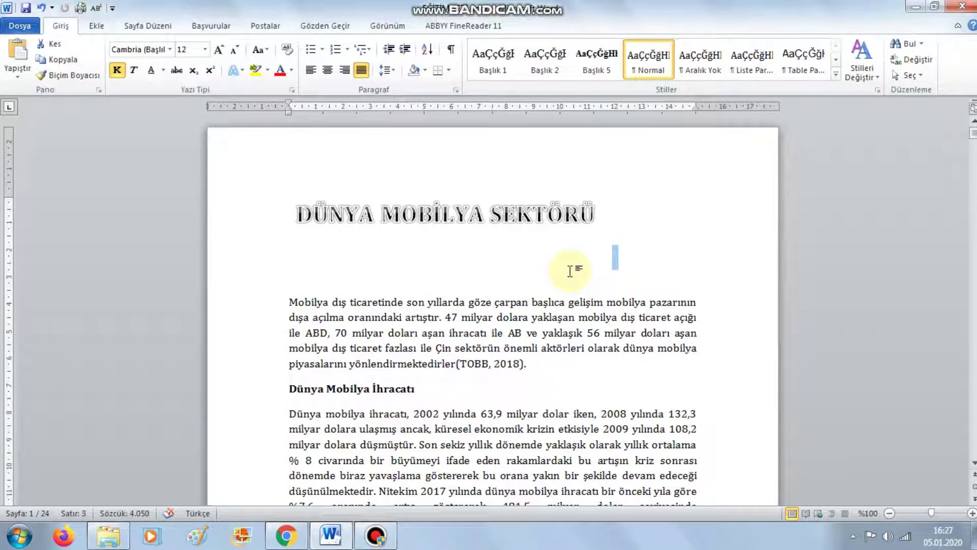
# Step: Undo the title changes and turn the Dünya Mobilya İhracatı heading into blue WordArt
pyautogui.hotkey('ctrl', 'z')
pyautogui.hotkey('ctrl', 'z')
pyautogui.hotkey('ctrl', 'z')
pyautogui.hotkey('ctrl', 'z')
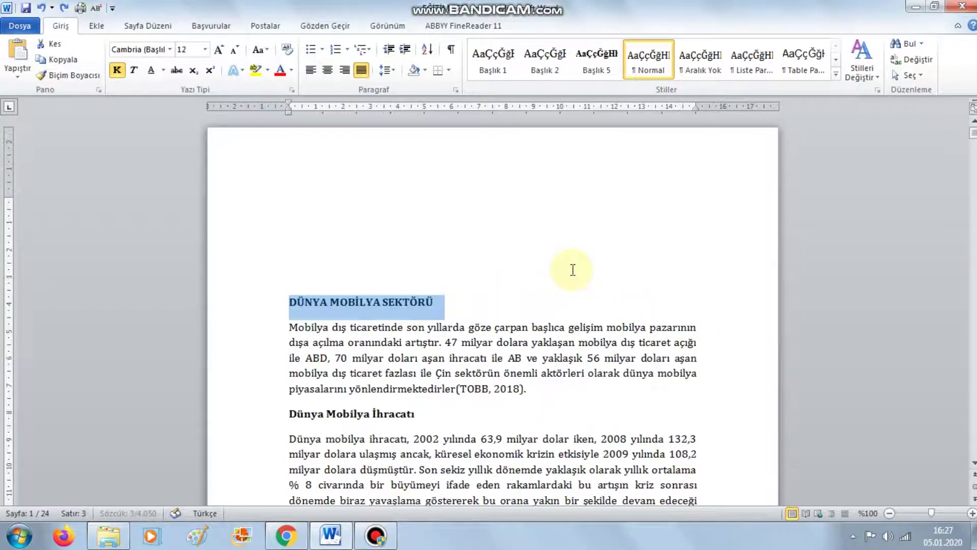
pyautogui.scroll(-2, 509, 278)
pyautogui.moveTo(442, 351); pyautogui.dragTo(294, 347)
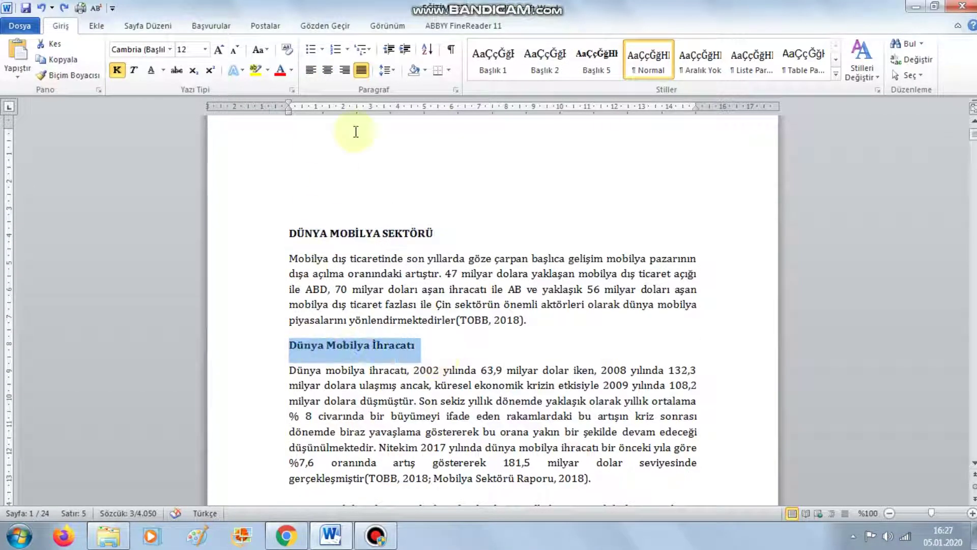
pyautogui.click(96, 25)
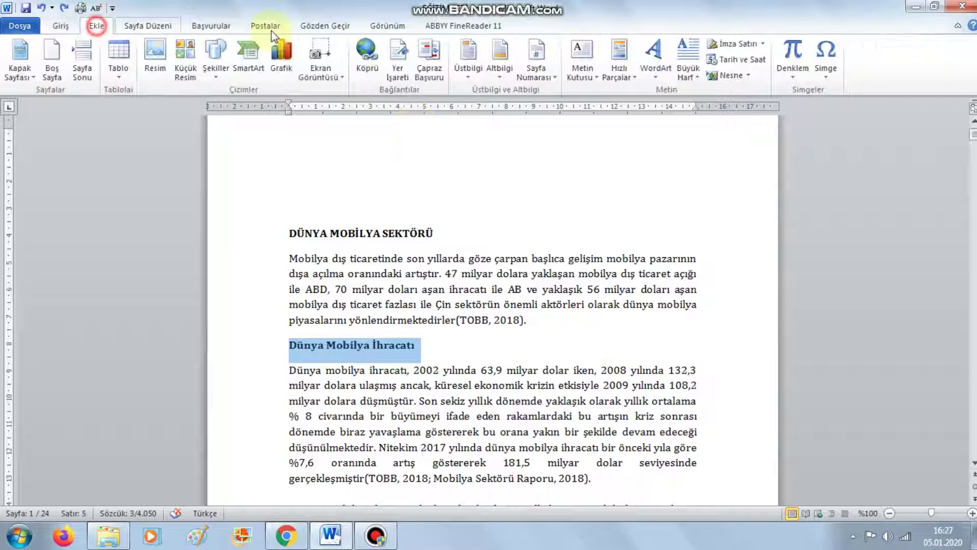
pyautogui.click(656, 75)
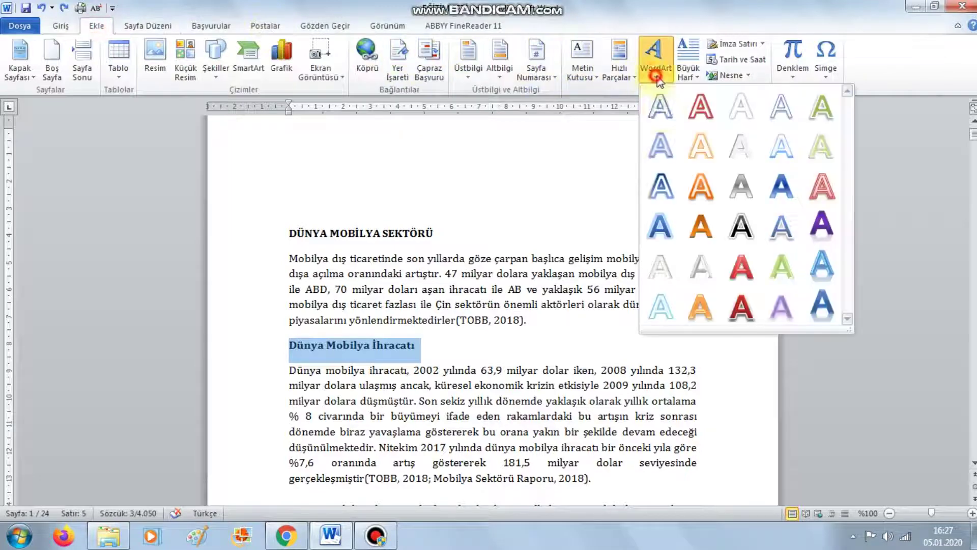
pyautogui.click(825, 313)
# Step: Style the WordArt box with a pale green gradient shape style, then reselect its text
pyautogui.click(633, 325)
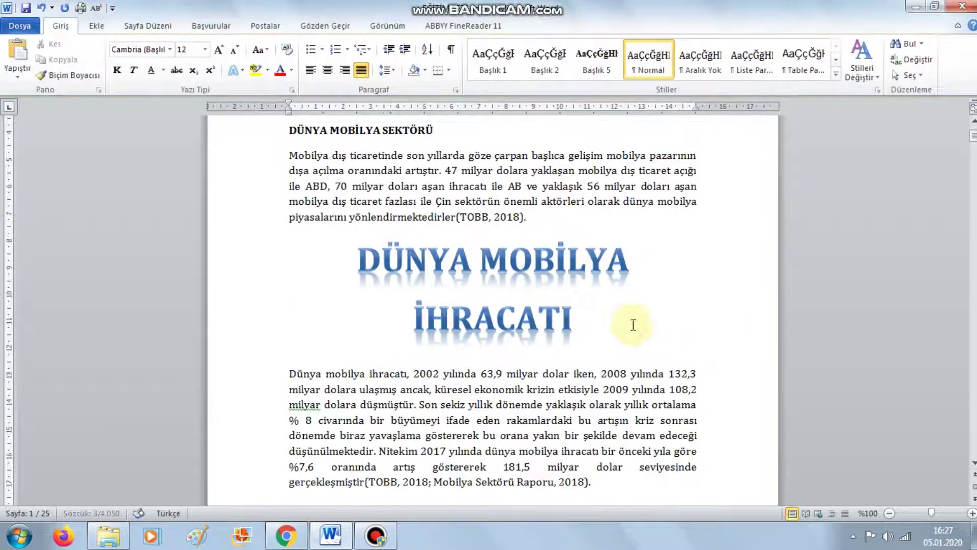
pyautogui.moveTo(618, 320); pyautogui.dragTo(323, 253)
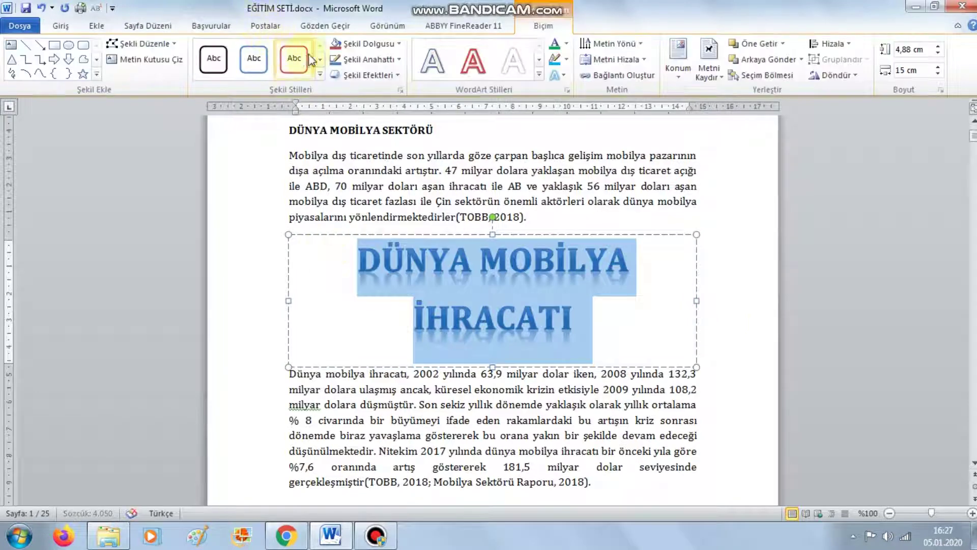
pyautogui.click(306, 71)
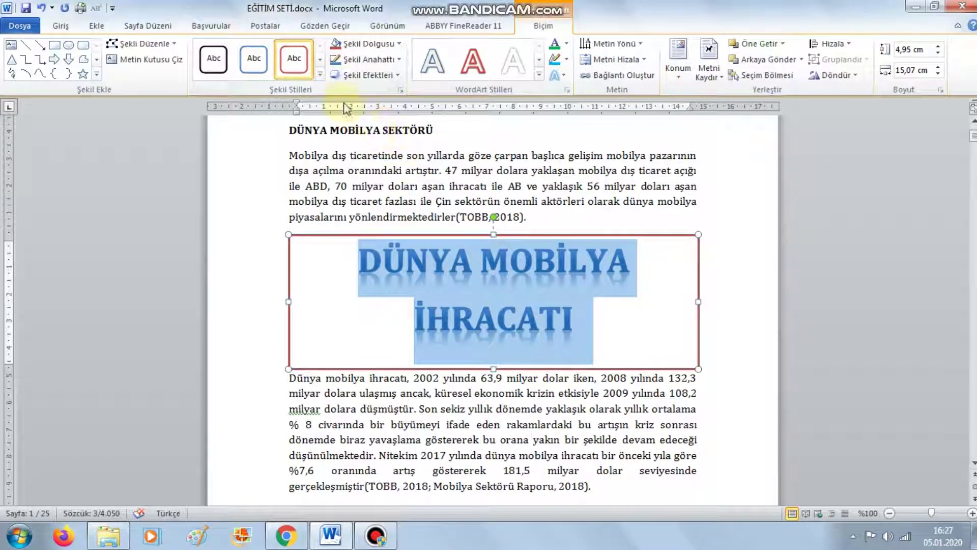
pyautogui.click(319, 74)
pyautogui.click(333, 179)
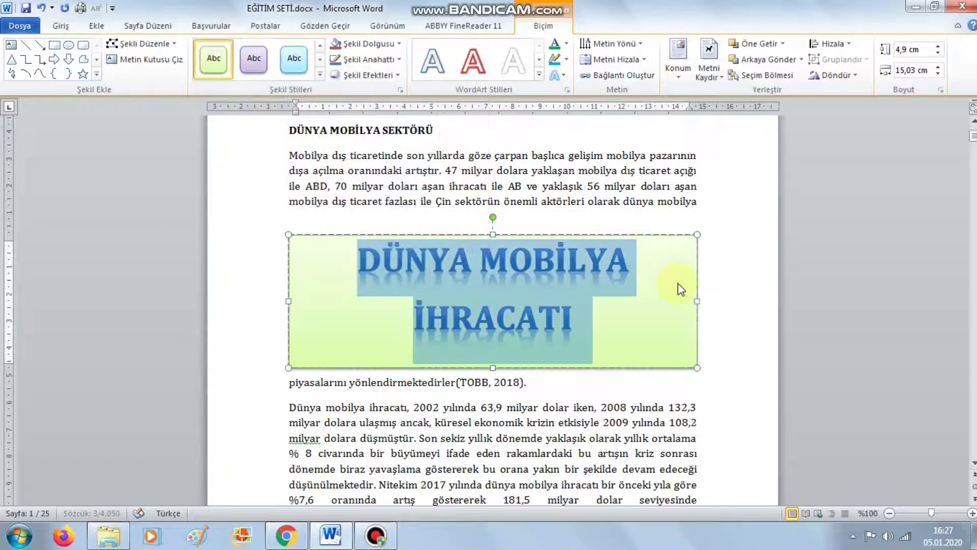
pyautogui.click(744, 285)
pyautogui.moveTo(665, 321); pyautogui.dragTo(258, 203)
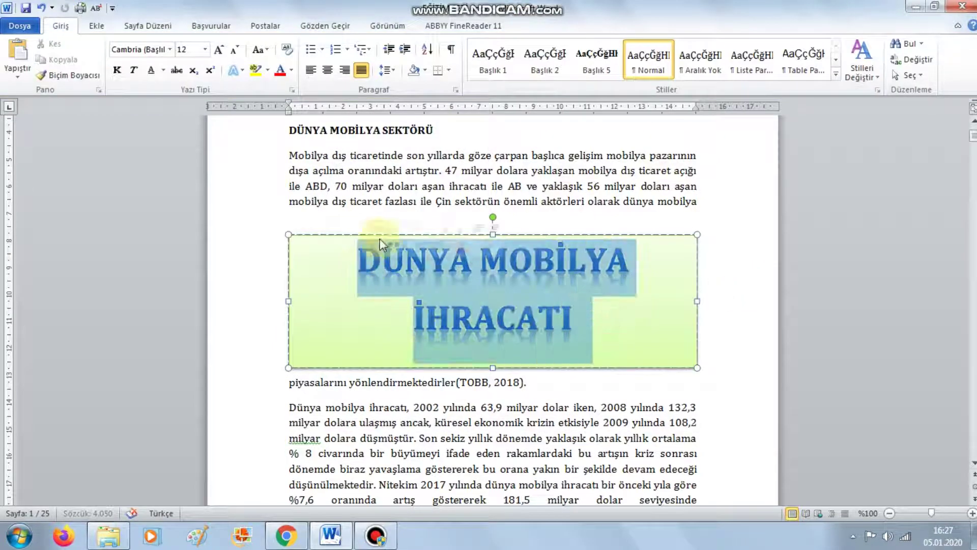
pyautogui.click(97, 25)
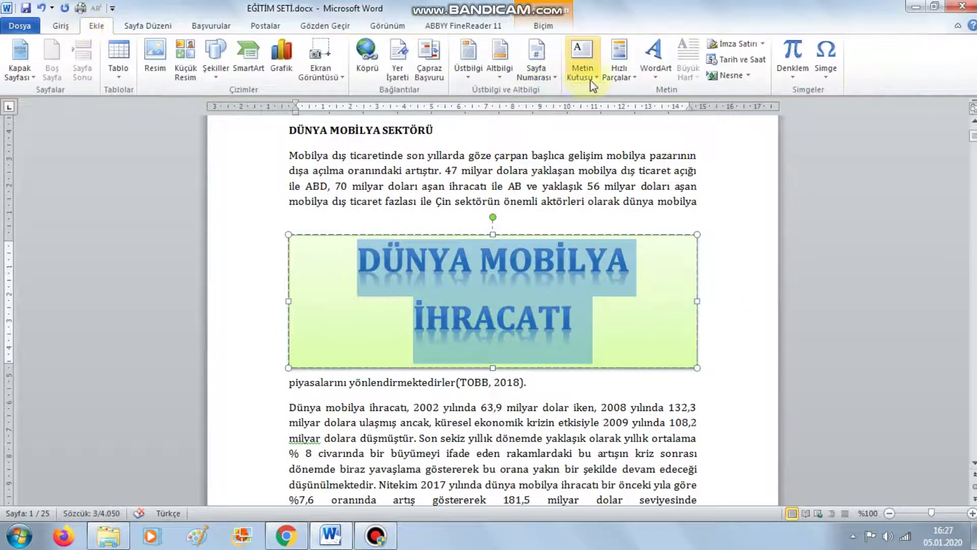
# Step: Insert a WordArt from the title text and delete the duplicate overlapping WordArt
pyautogui.click(656, 76)
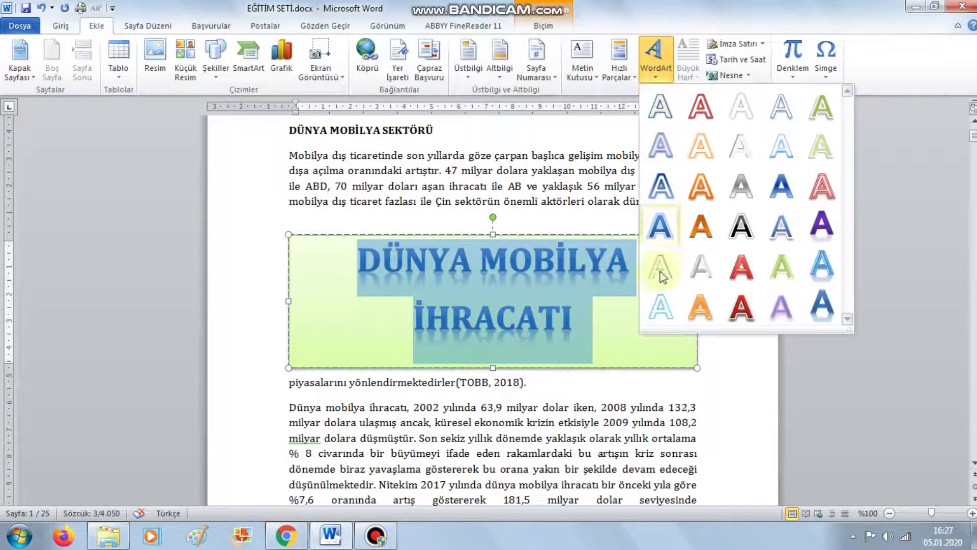
pyautogui.click(660, 226)
pyautogui.click(616, 277)
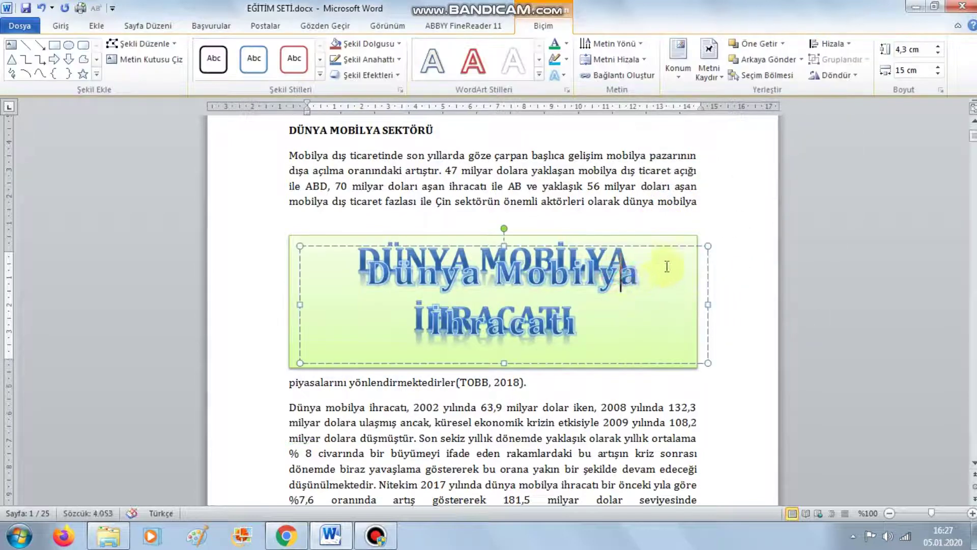
pyautogui.click(676, 246)
pyautogui.press('Delete')
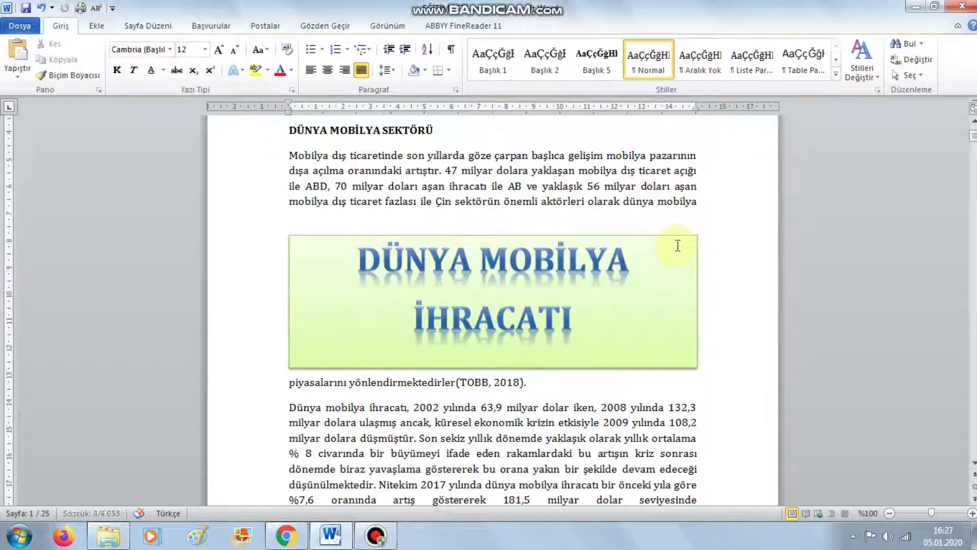
# Step: Turn the selected 'DÜNYA MOBİLYA İHRACATI' text into orange-style WordArt
pyautogui.click(685, 252)
pyautogui.moveTo(602, 312); pyautogui.dragTo(367, 240)
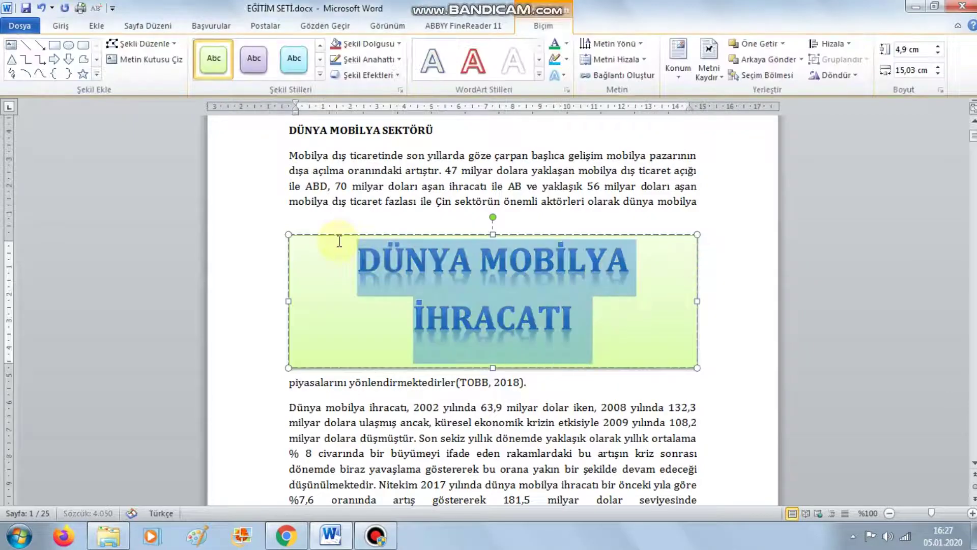
pyautogui.click(97, 25)
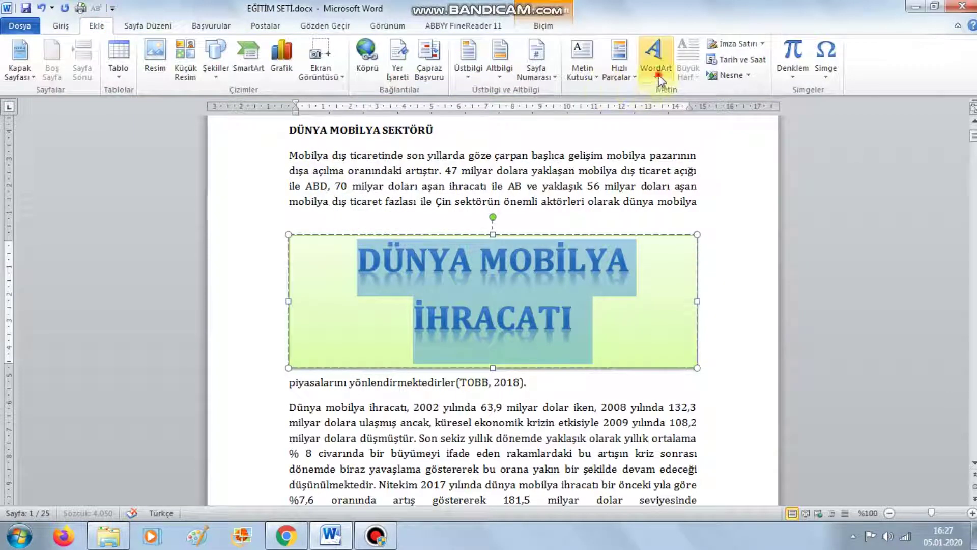
pyautogui.click(655, 58)
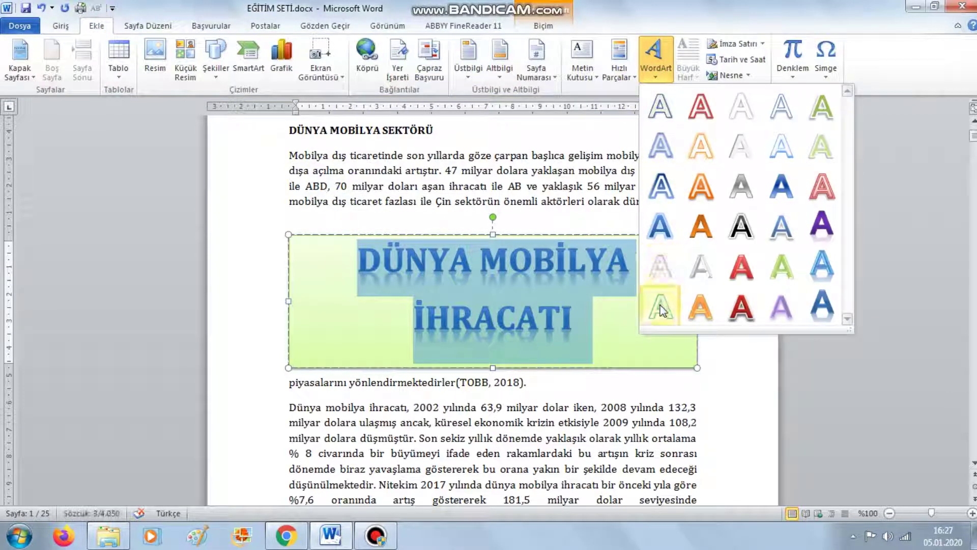
pyautogui.click(710, 200)
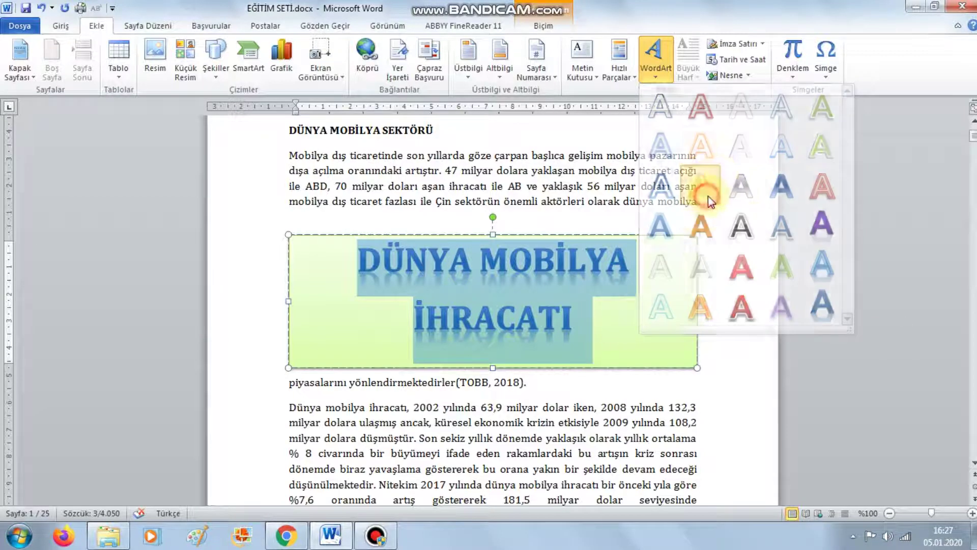
# Step: Delete the green box and move the orange title above 'DÜNYA MOBİLYA SEKTÖRÜ'
pyautogui.click(695, 325)
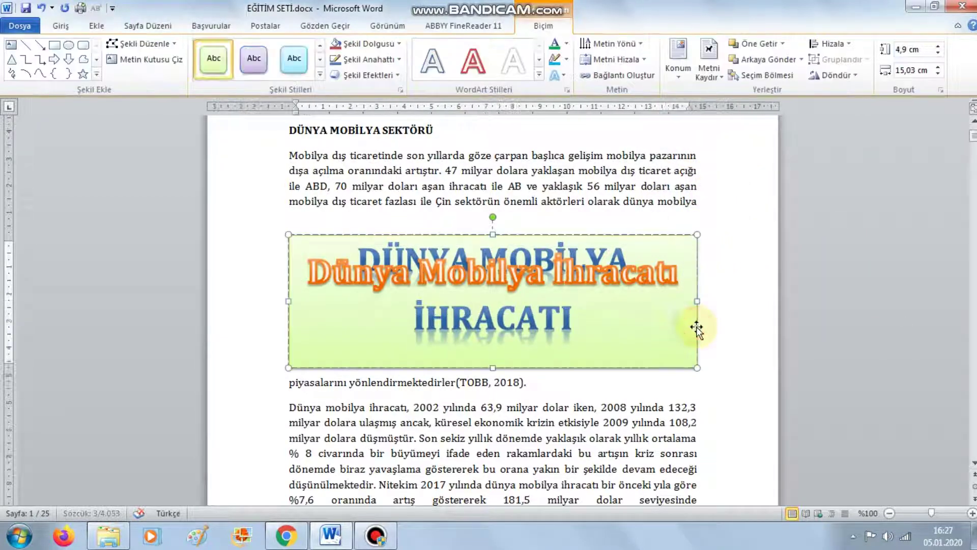
pyautogui.press('Delete')
pyautogui.scroll(4, 708, 300)
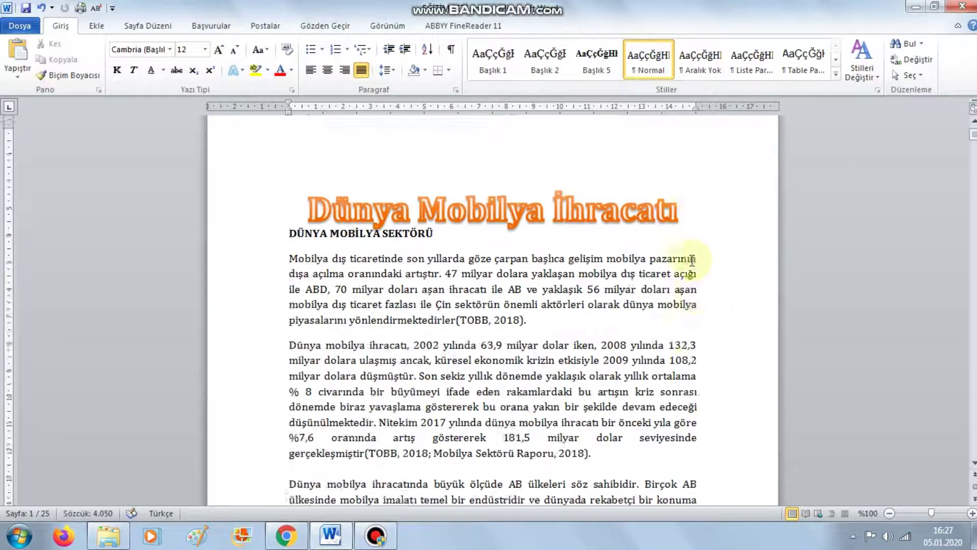
pyautogui.click(620, 274)
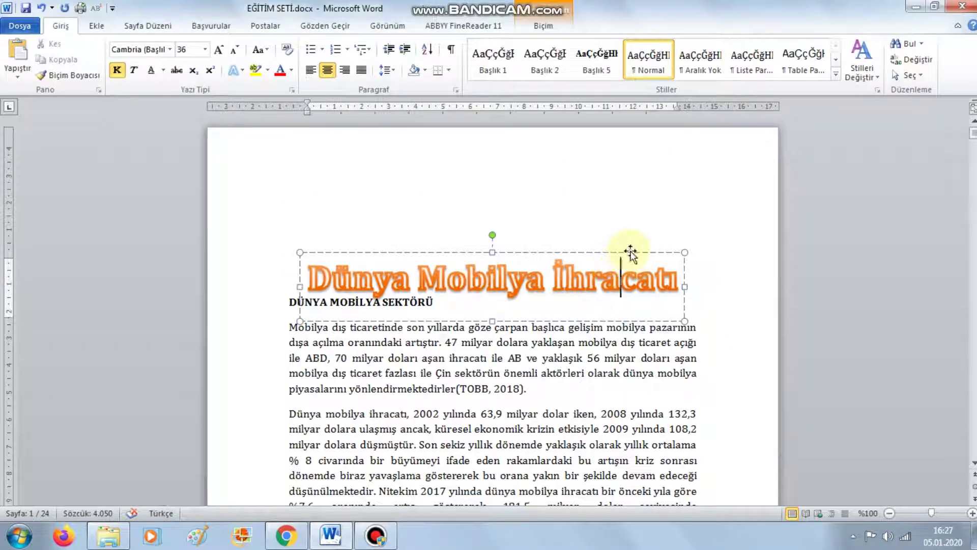
pyautogui.moveTo(630, 251); pyautogui.dragTo(630, 210)
# Step: Select and then deselect the title text, and bring up the WordArt style gallery again
pyautogui.click(525, 222)
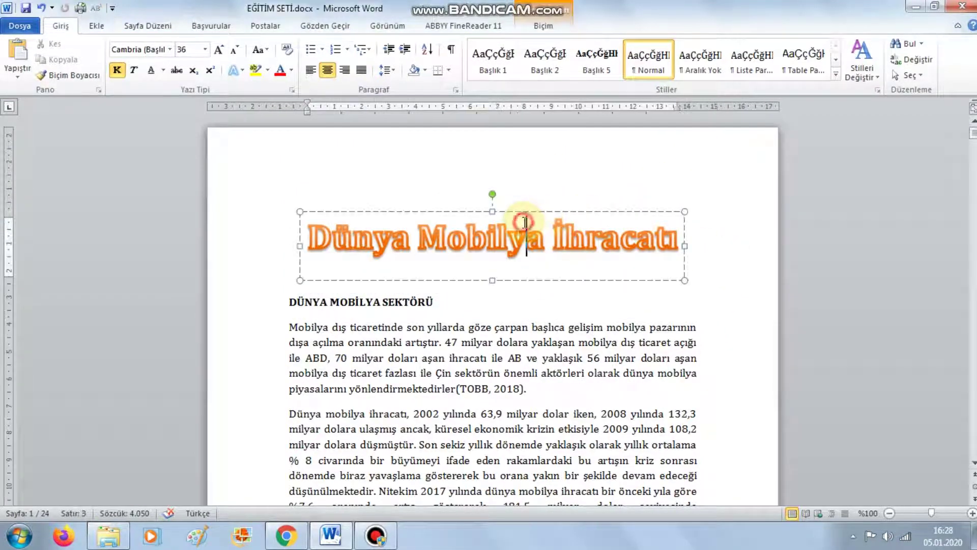
pyautogui.hotkey('ctrl', 'a')
pyautogui.click(589, 254)
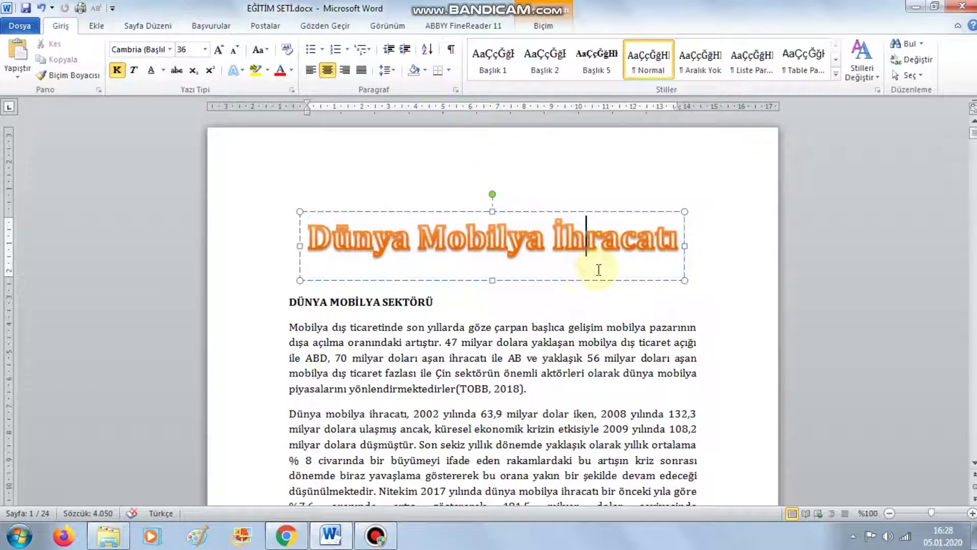
pyautogui.click(96, 26)
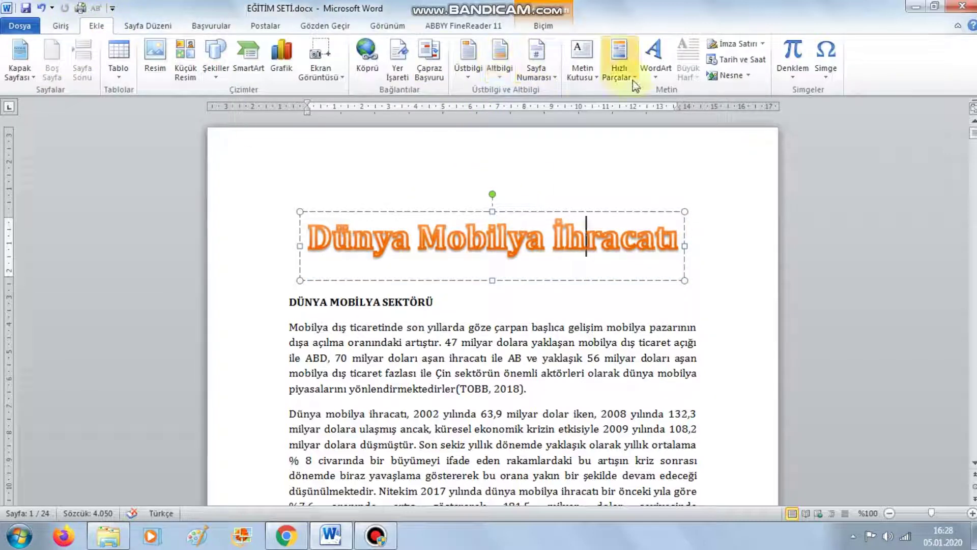
pyautogui.click(647, 72)
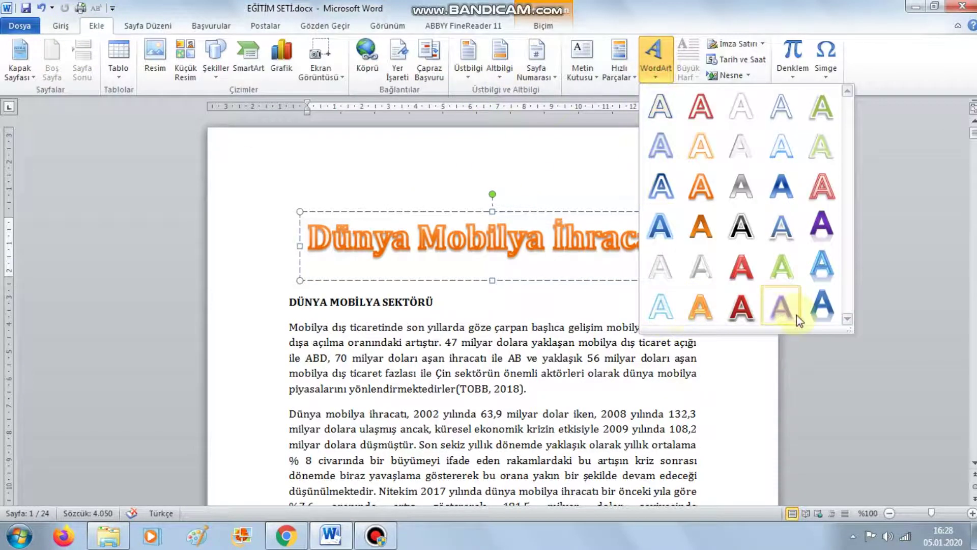
# Step: Insert a last-style WordArt at the top of the page and delete its placeholder text
pyautogui.click(819, 313)
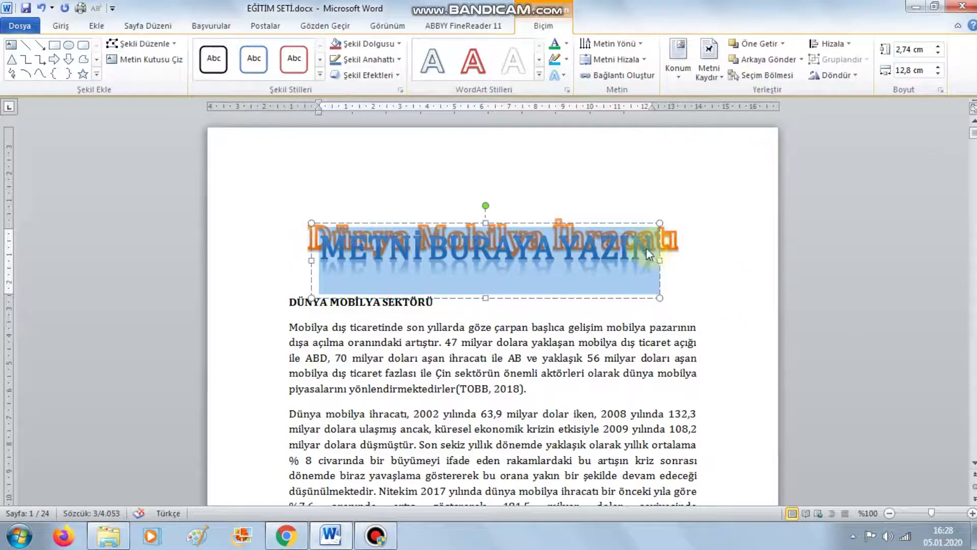
pyautogui.moveTo(597, 220); pyautogui.dragTo(606, 136)
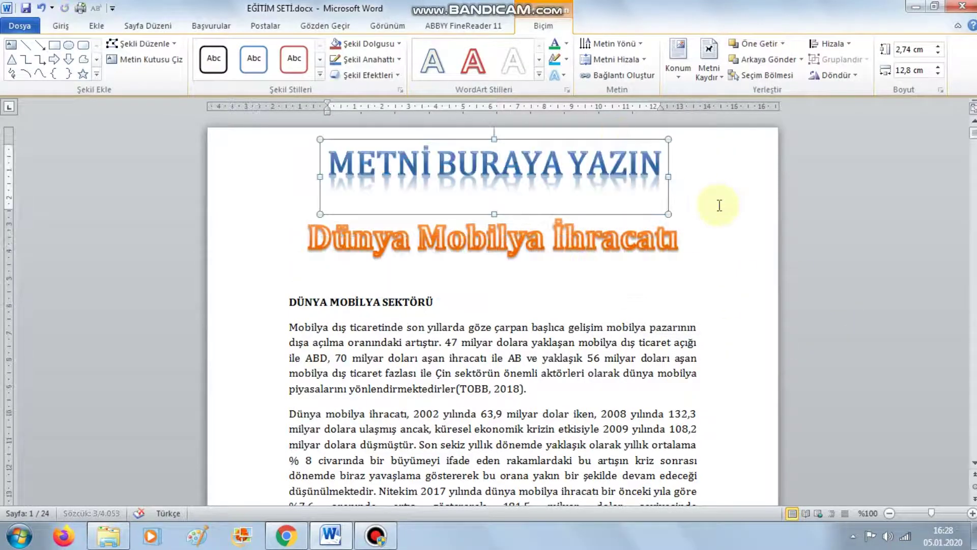
pyautogui.click(513, 160)
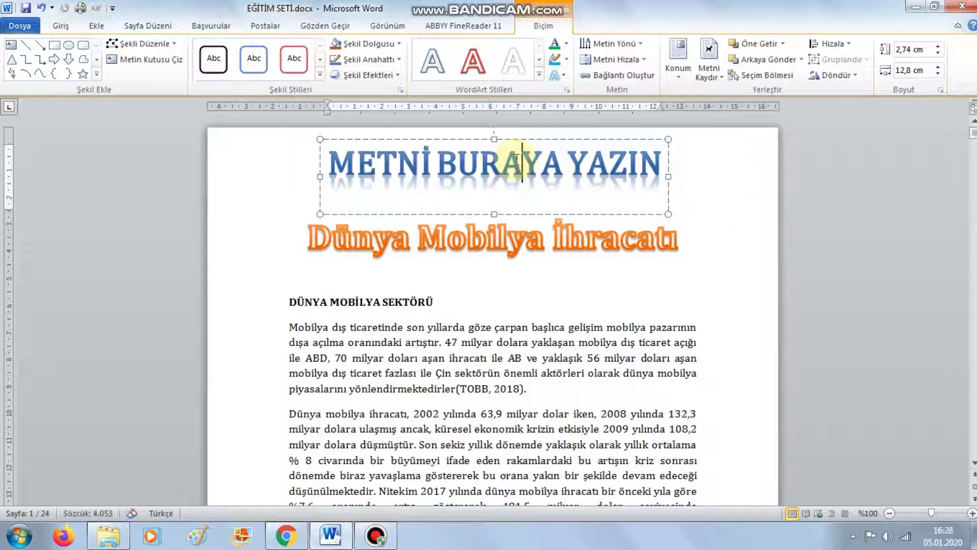
pyautogui.tripleClick(515, 159)
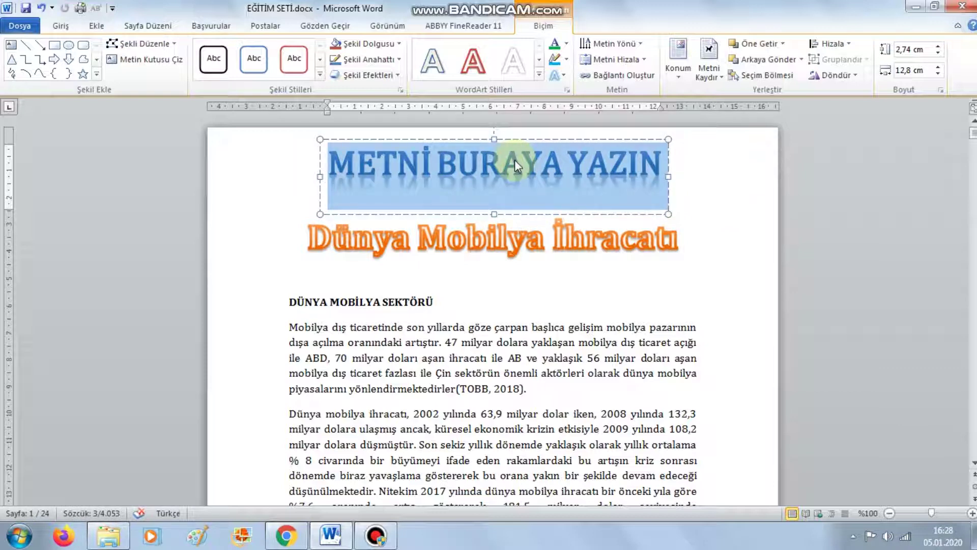
pyautogui.press('Delete')
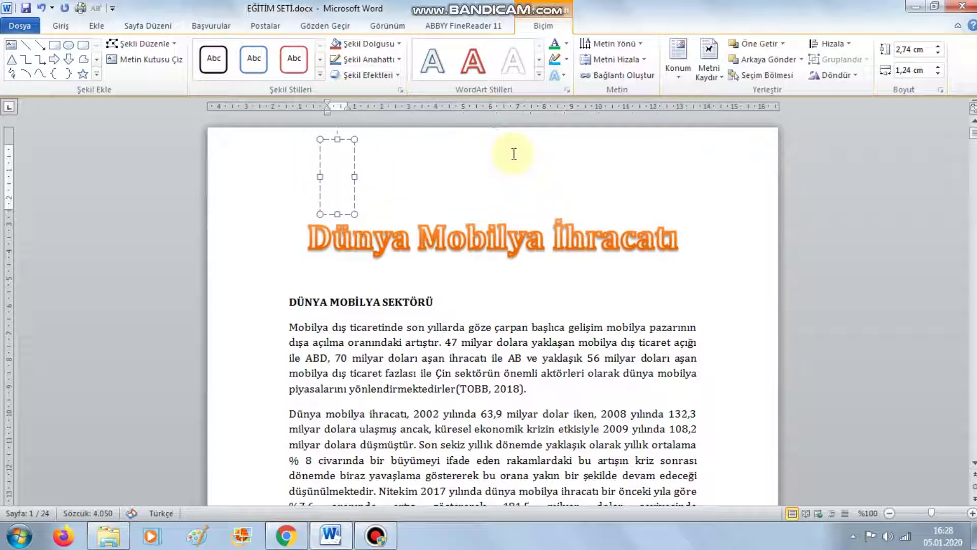
pyautogui.scroll(-2, 611, 226)
pyautogui.scroll(-3, 611, 227)
pyautogui.scroll(-3, 611, 227)
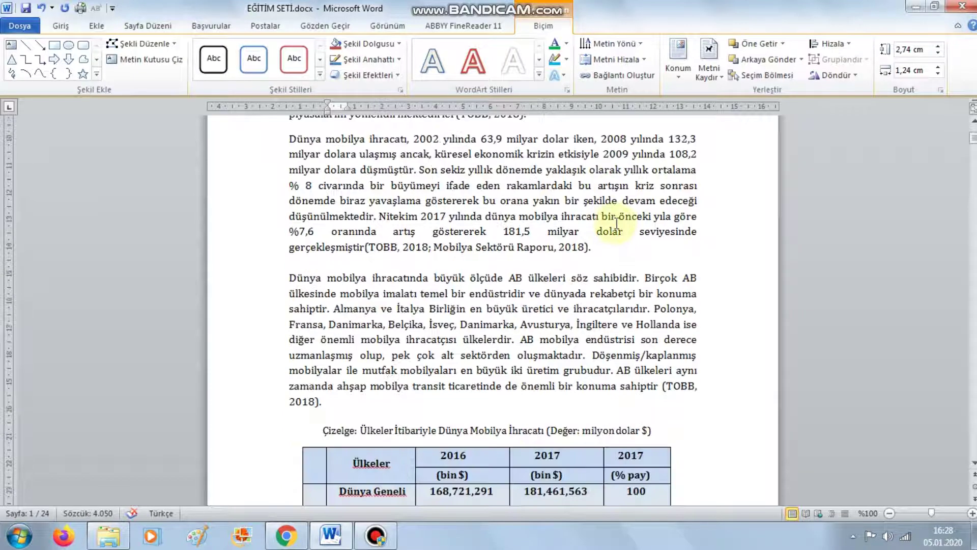
pyautogui.scroll(3, 613, 225)
pyautogui.scroll(4, 616, 222)
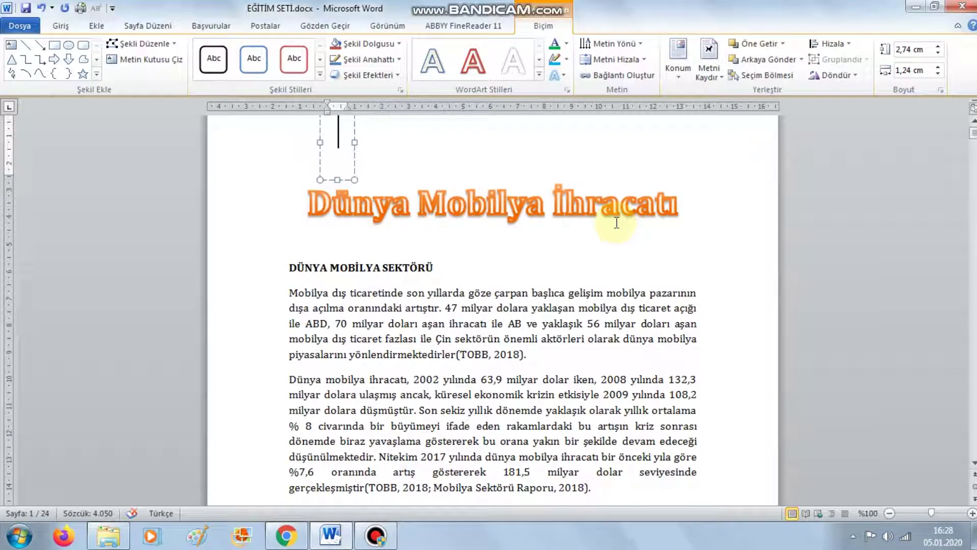